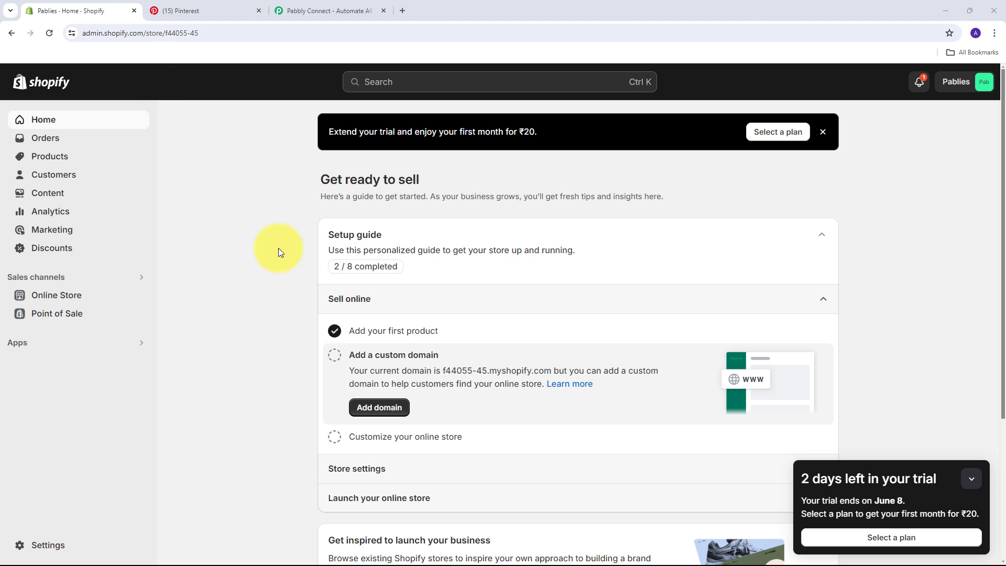
# Compare the Shopify admin with the Pinterest profile's saved boards, ending on the Pabbly Connect website
pyautogui.click(226, 10)
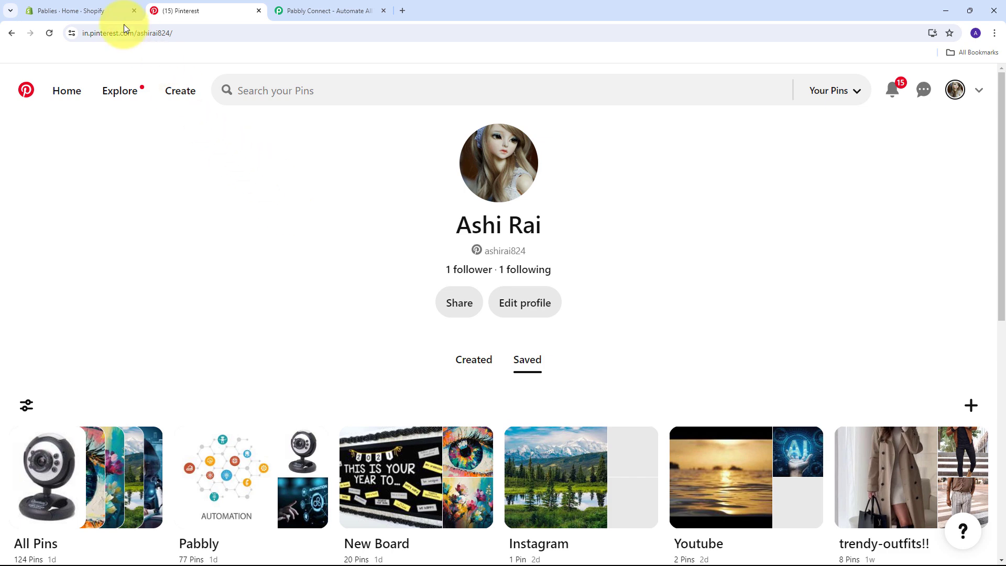
pyautogui.click(79, 10)
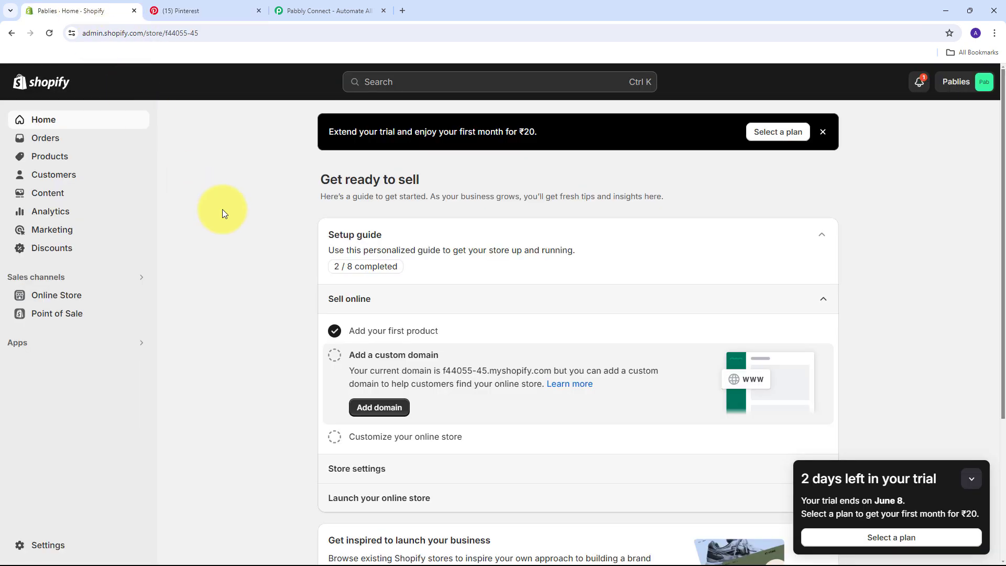
pyautogui.click(183, 10)
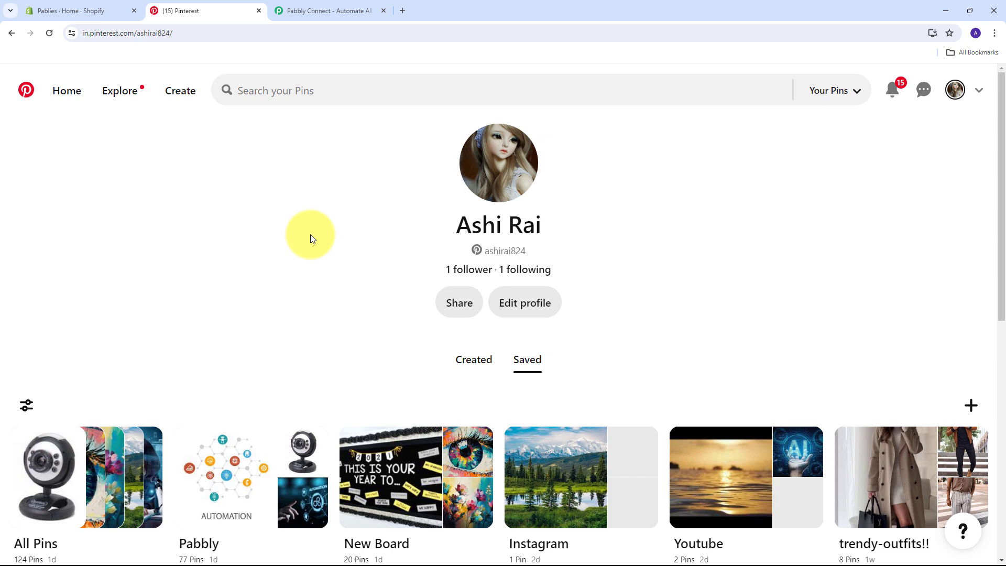
pyautogui.click(100, 10)
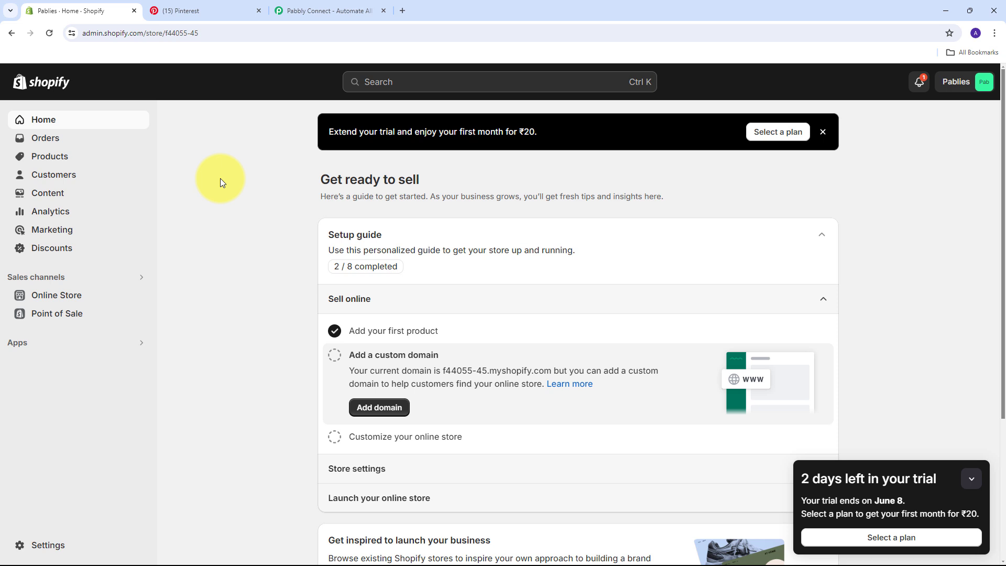
pyautogui.click(209, 14)
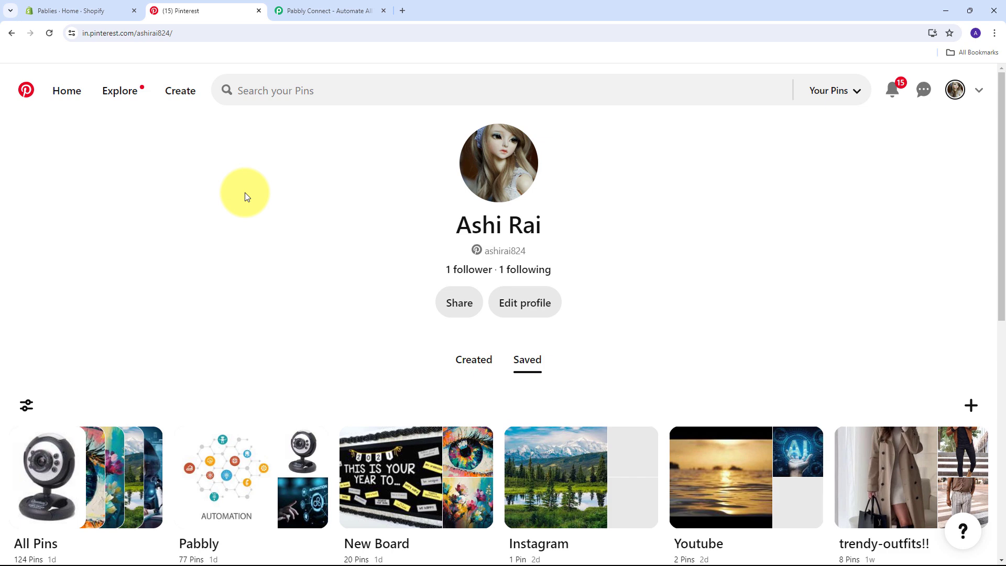
pyautogui.click(283, 11)
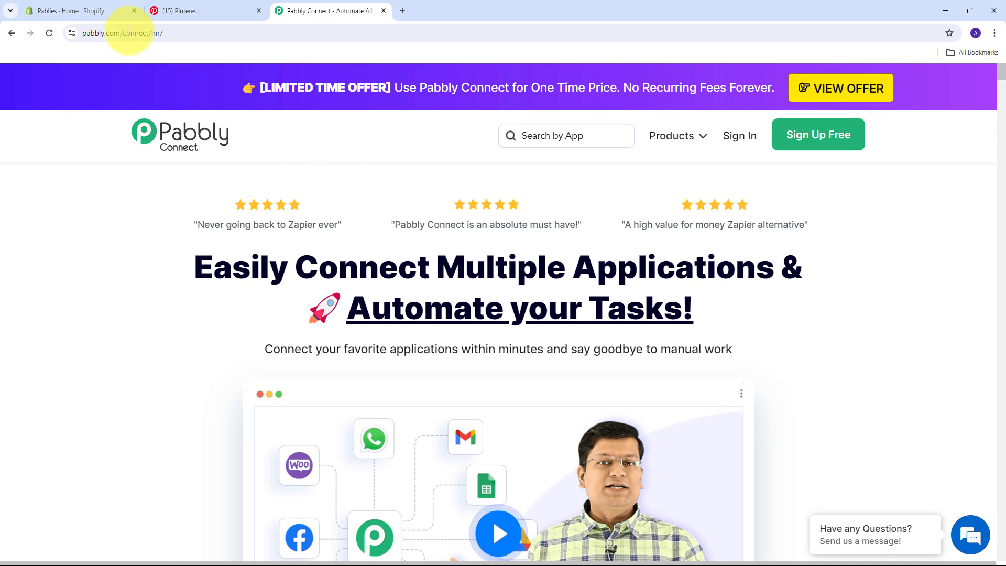
pyautogui.click(87, 12)
pyautogui.click(178, 10)
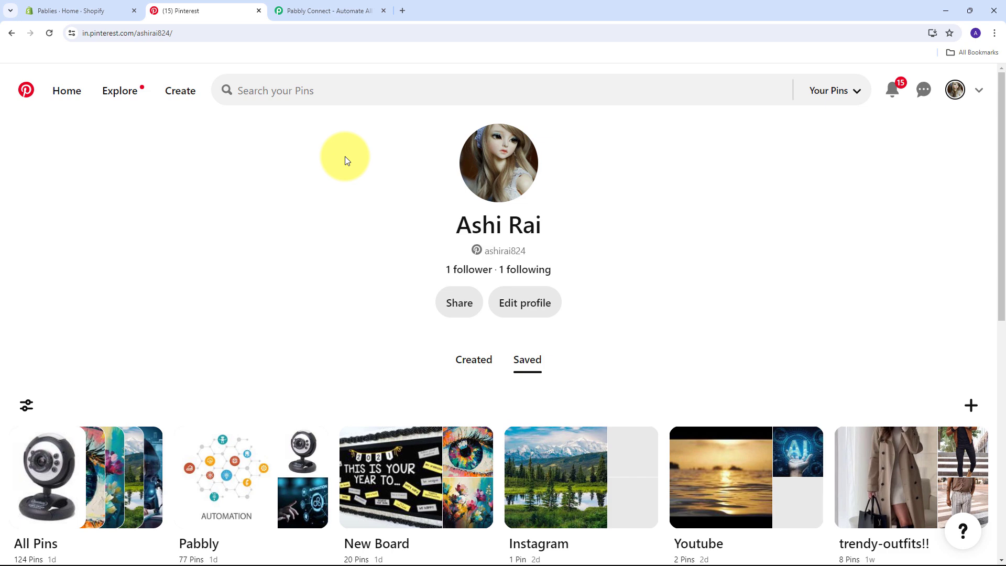
pyautogui.hotkey('ctrl', 'Tab')
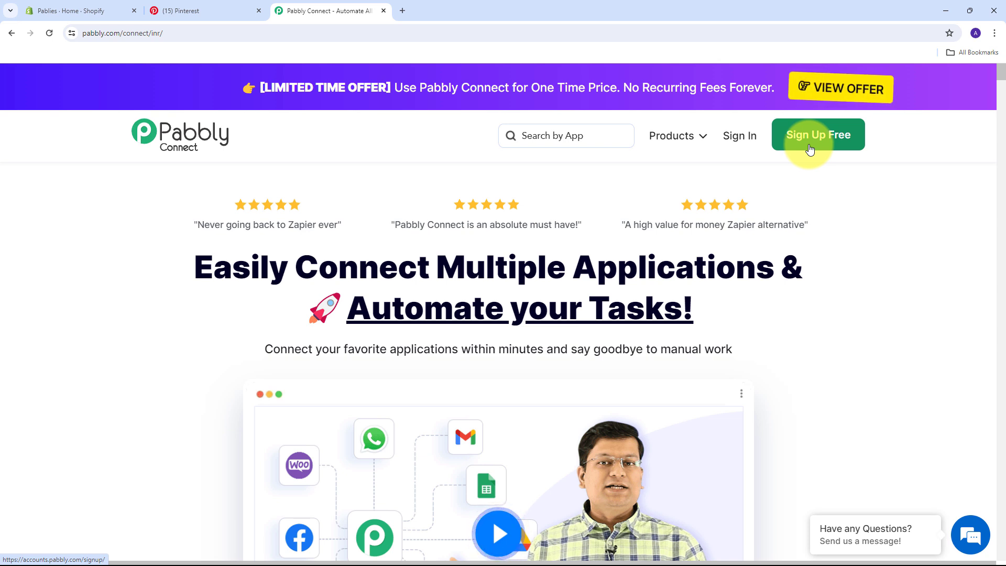
# Sign in to the Pabbly account and open the Pabbly Connect dashboard
pyautogui.click(735, 142)
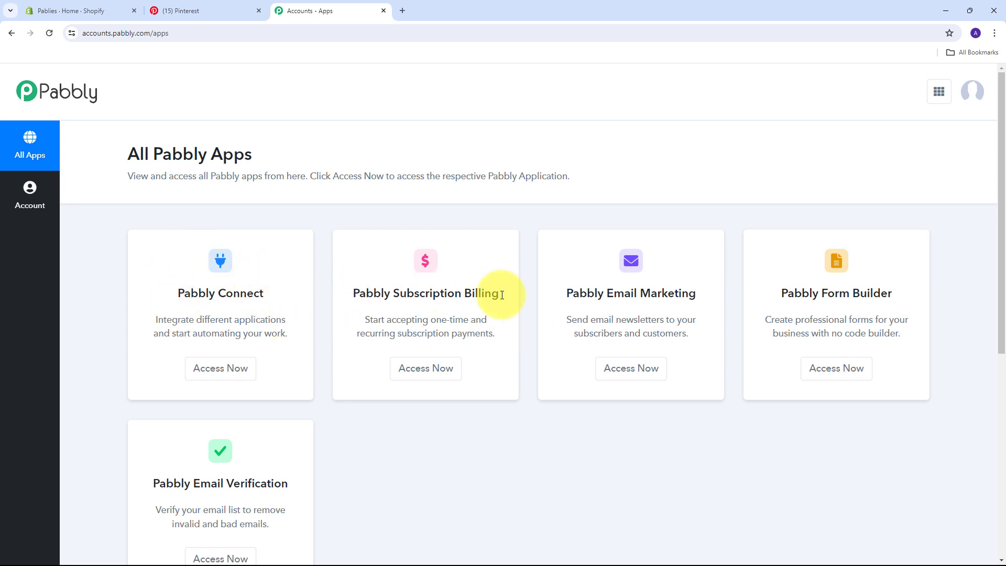
pyautogui.scroll(-2, 328, 303)
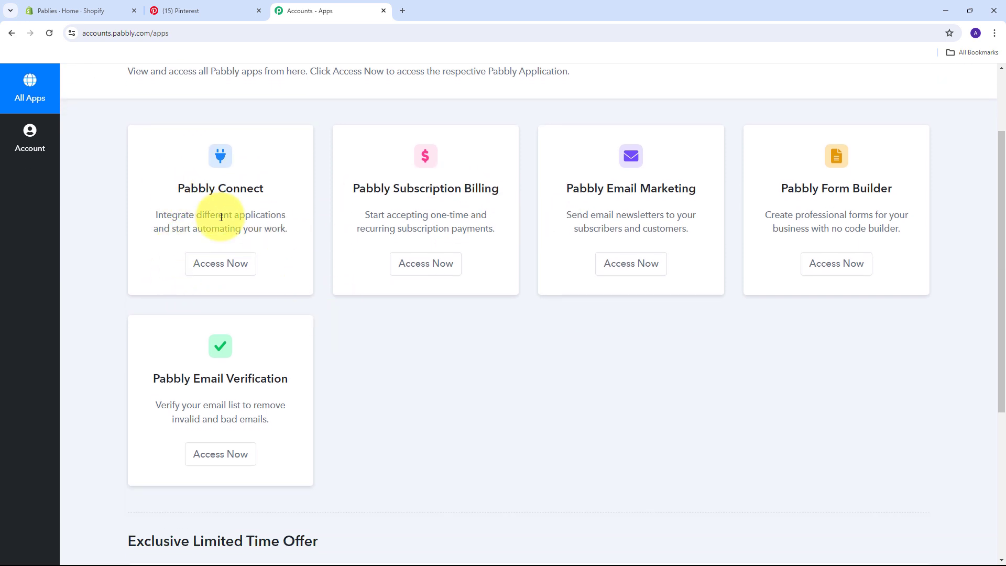
pyautogui.click(221, 265)
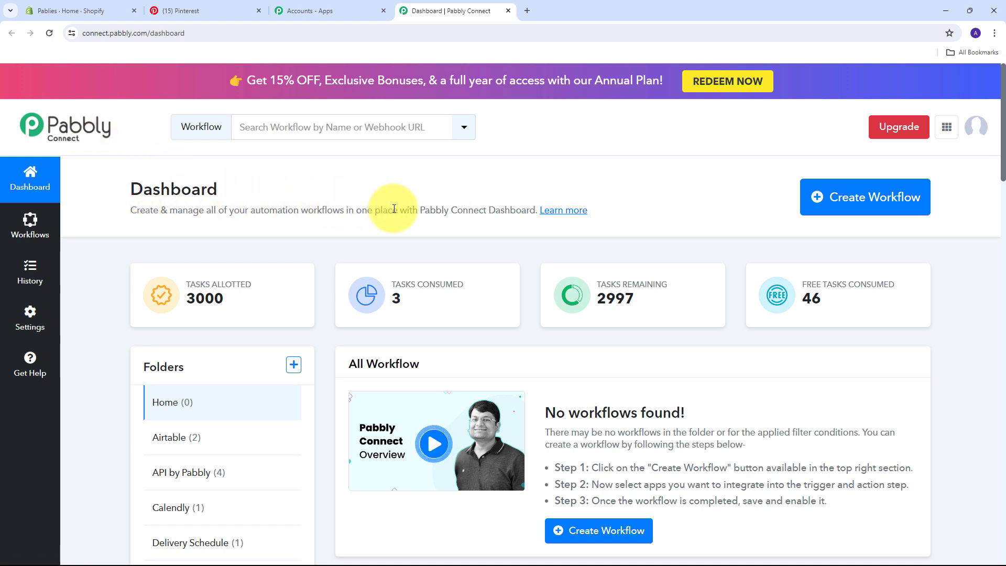
# Create the workflow 'Create Pinterest Pin for New Shopify Product' in the Home folder
pyautogui.click(837, 210)
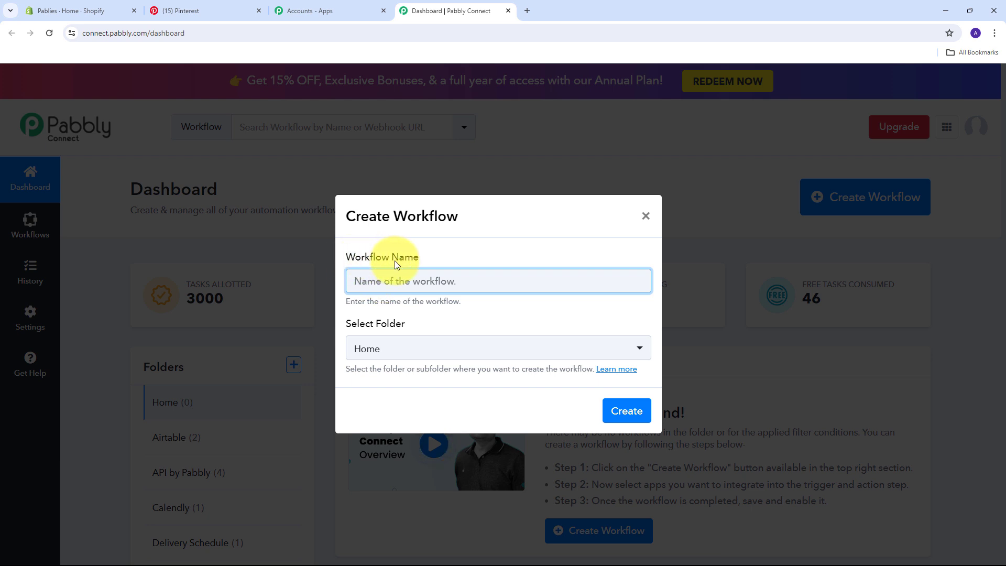
pyautogui.write('Create Pinterest Pin for New Shopify Product')
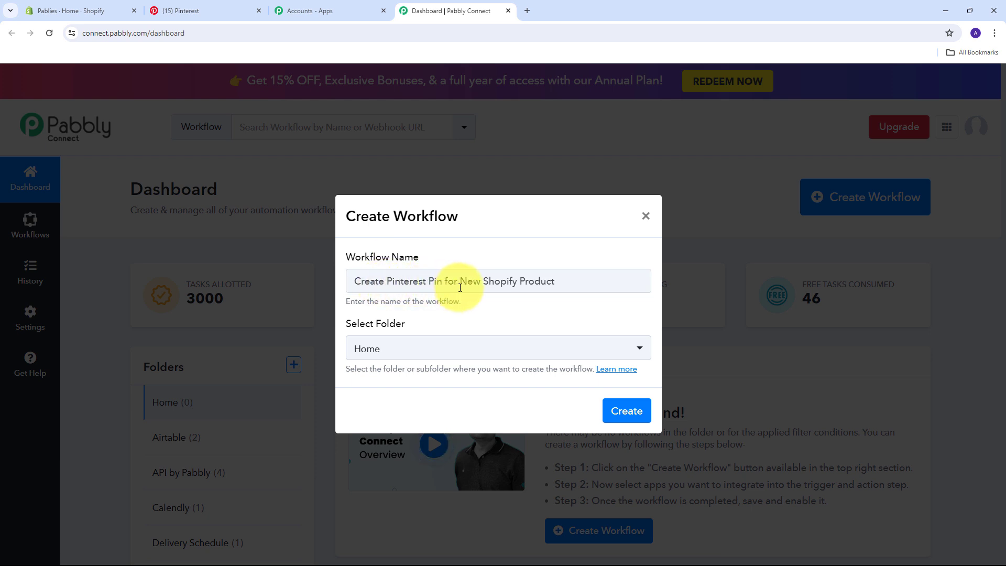
pyautogui.click(624, 414)
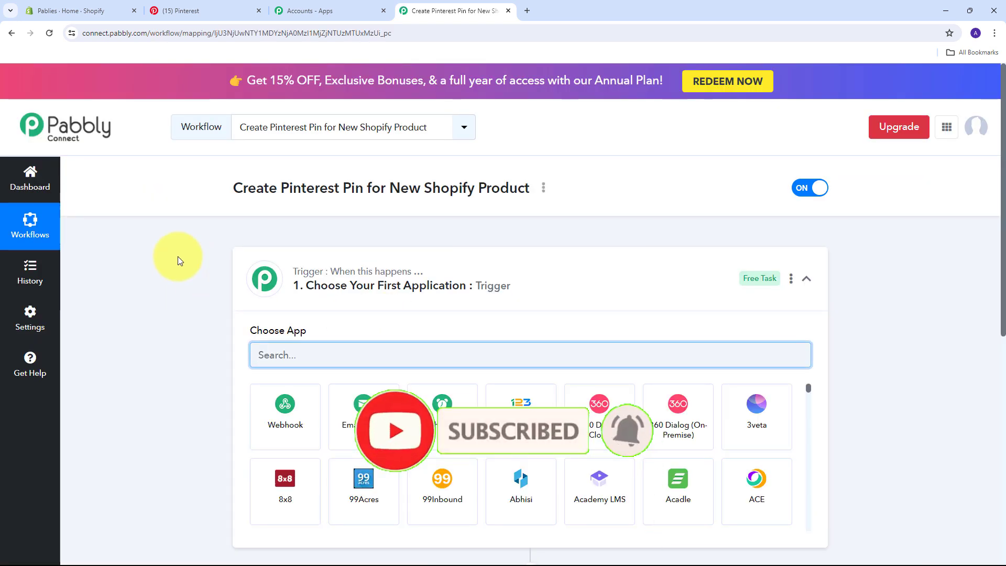
# Set the trigger to Shopify with the New Product trigger event
pyautogui.scroll(-1, 177, 256)
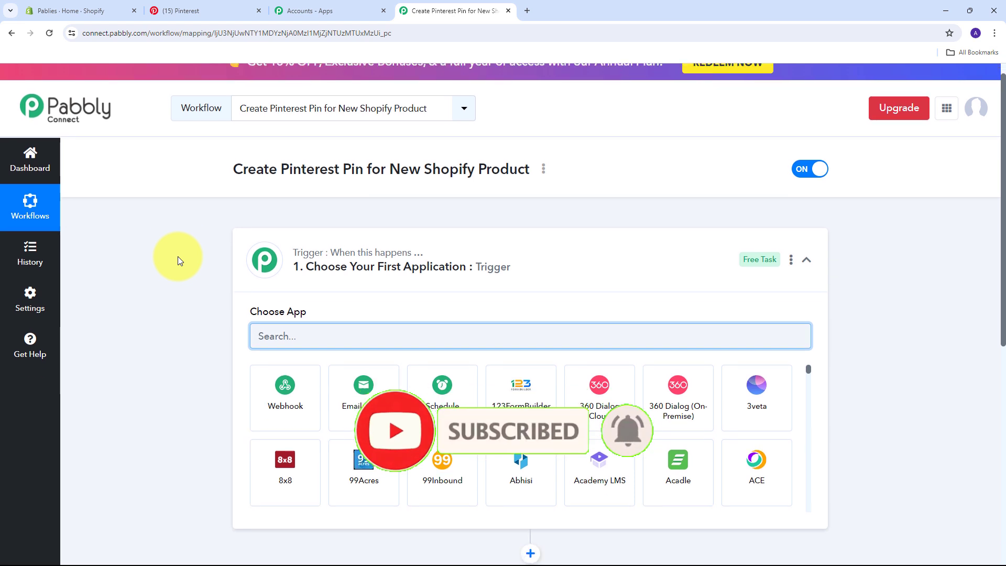
pyautogui.scroll(-2, 177, 256)
pyautogui.scroll(2, 177, 256)
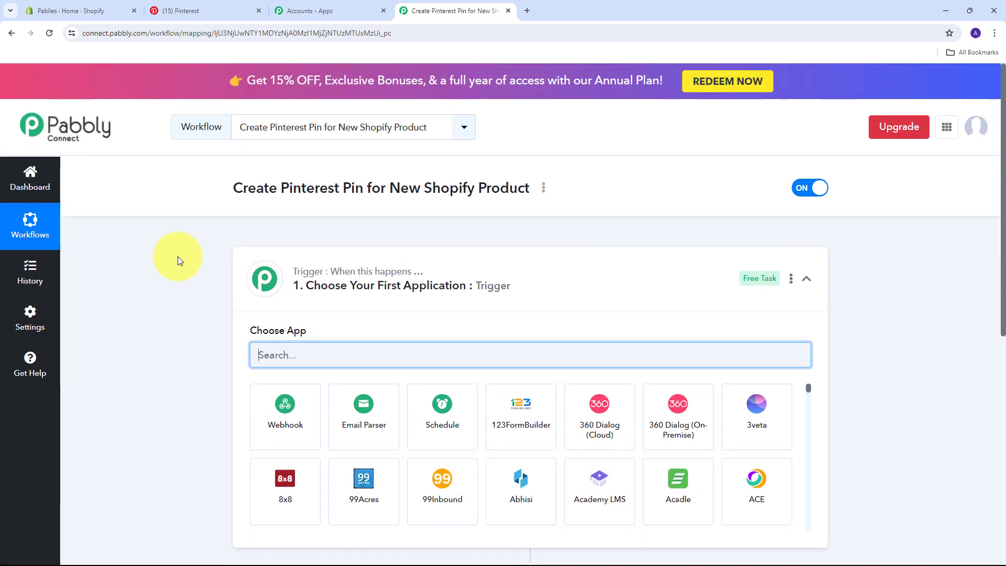
pyautogui.scroll(-1, 177, 256)
pyautogui.scroll(-1, 178, 256)
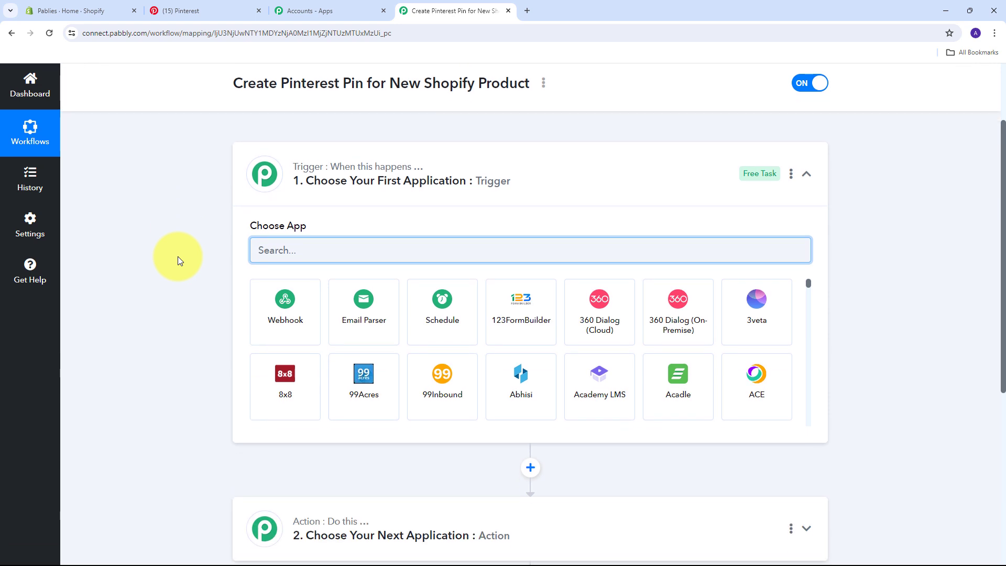
pyautogui.scroll(-1, 177, 256)
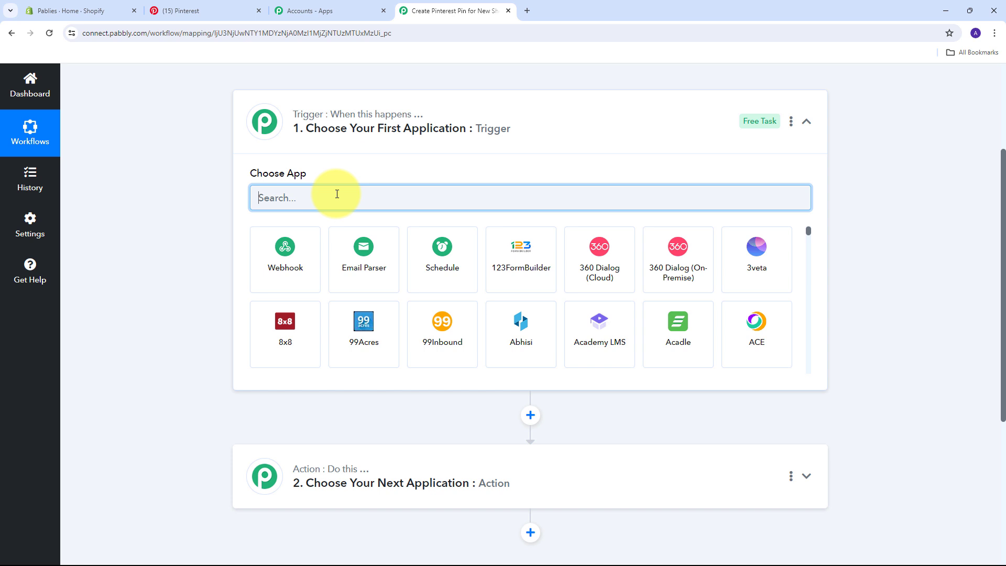
pyautogui.write('Shopify')
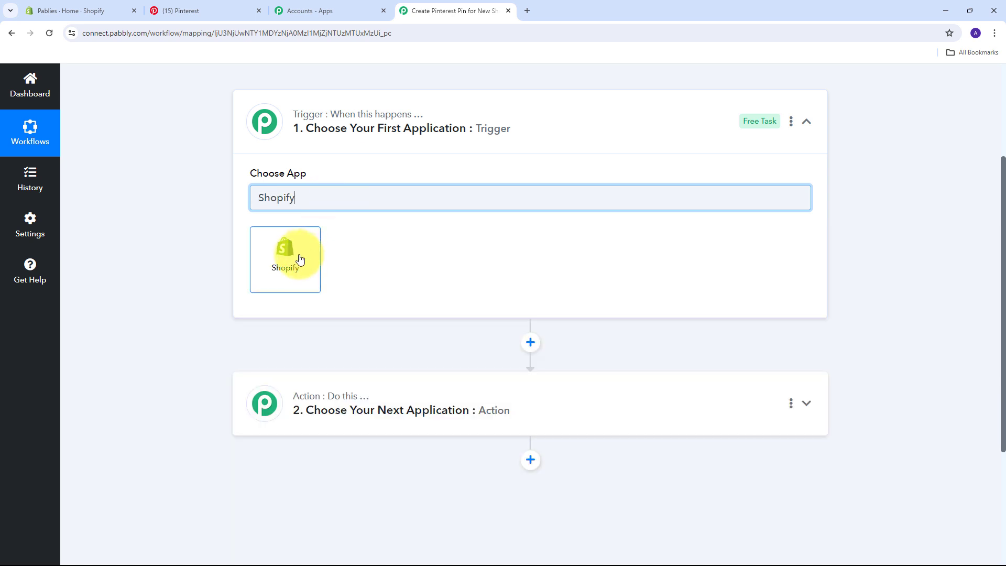
pyautogui.click(300, 259)
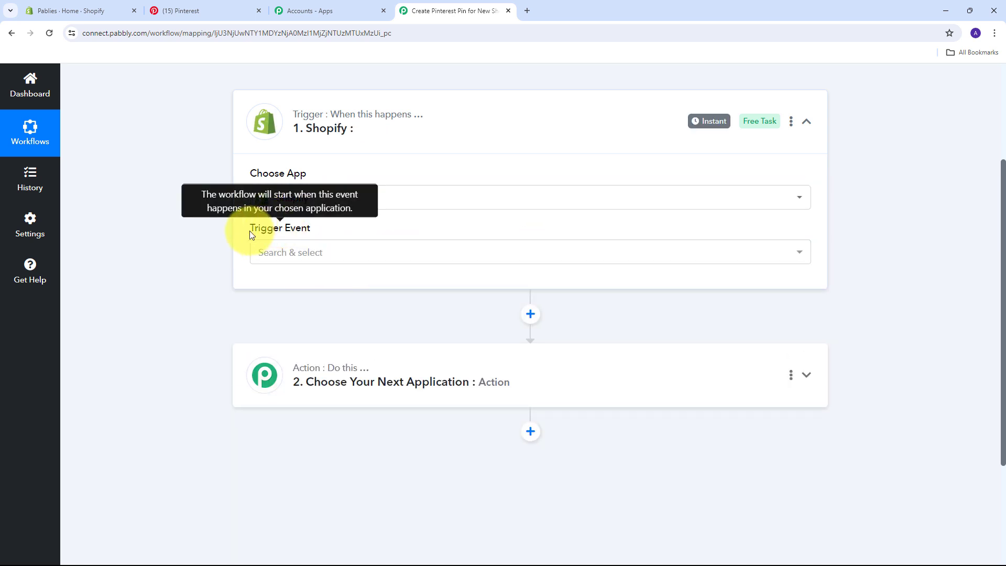
pyautogui.click(430, 255)
pyautogui.scroll(-5, 301, 427)
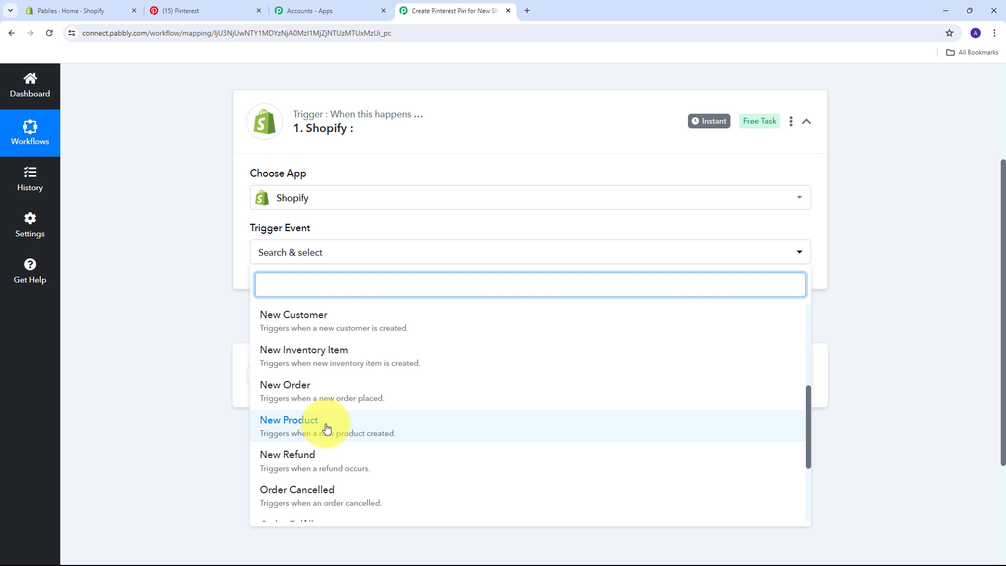
pyautogui.click(326, 428)
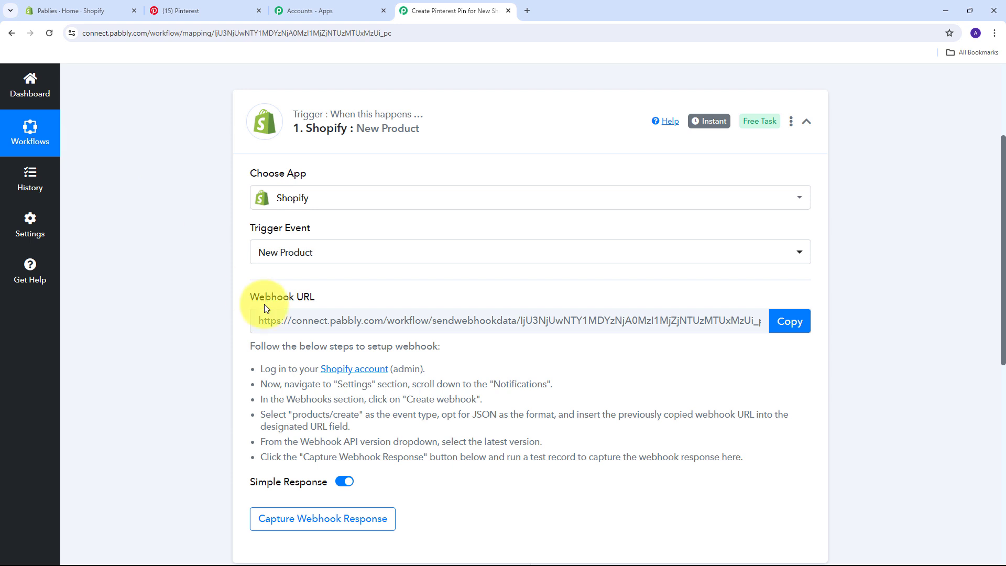
# Review the webhook setup instructions and copy the Webhook URL
pyautogui.moveTo(252, 298); pyautogui.dragTo(331, 298)
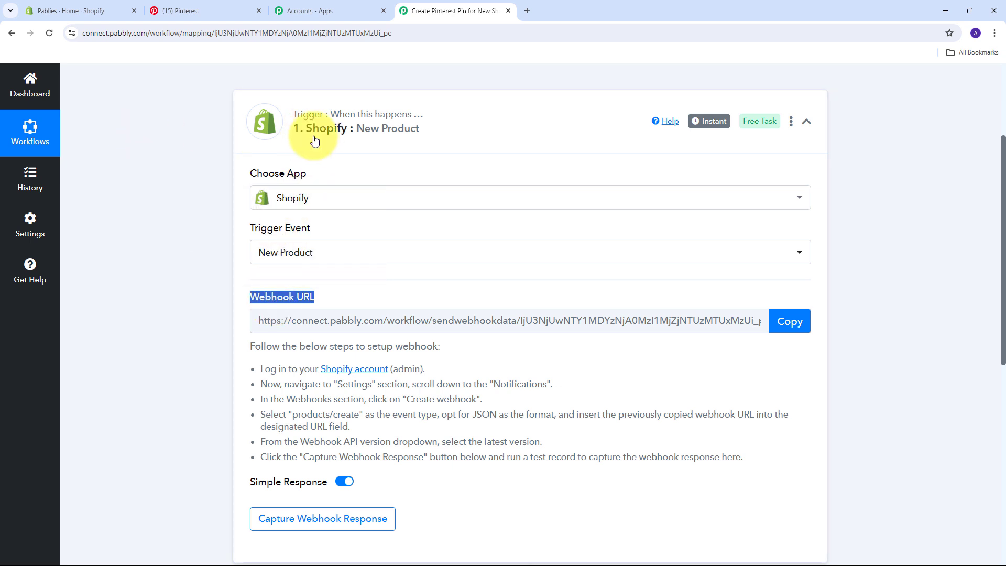
pyautogui.moveTo(260, 369); pyautogui.dragTo(781, 457)
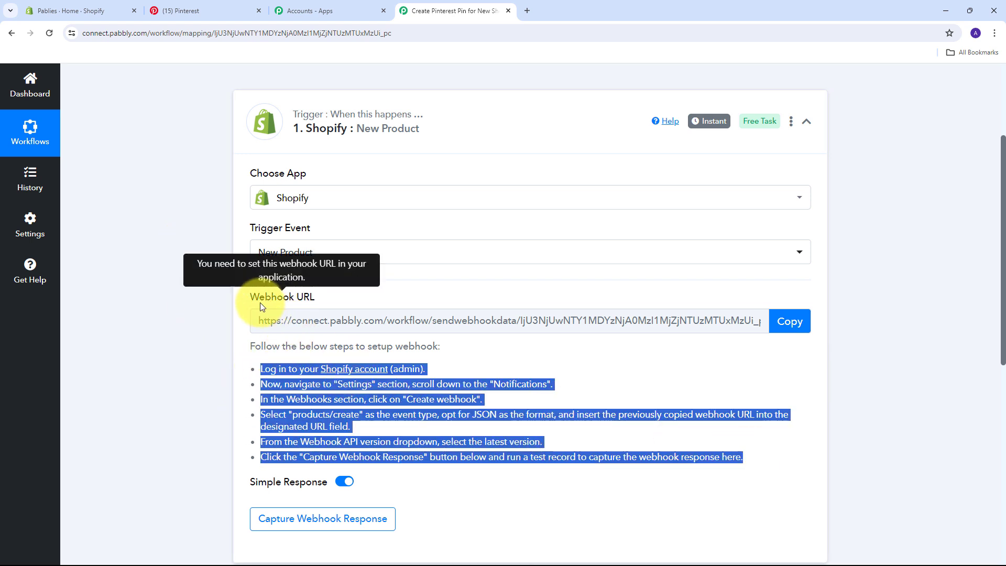
pyautogui.click(789, 324)
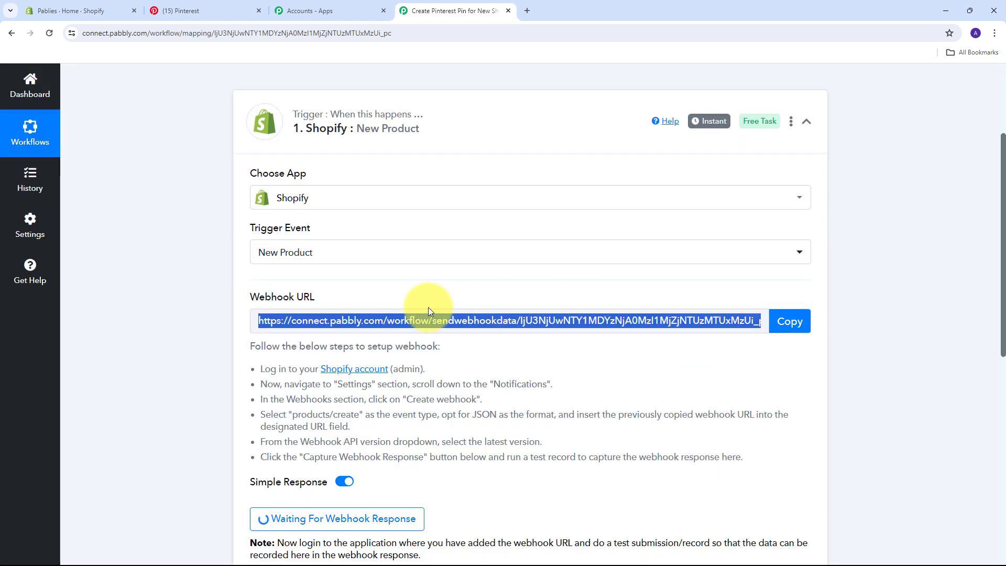
# Go to the Shopify store's Settings > Notifications > Webhooks page
pyautogui.hotkey('ctrl', '1')
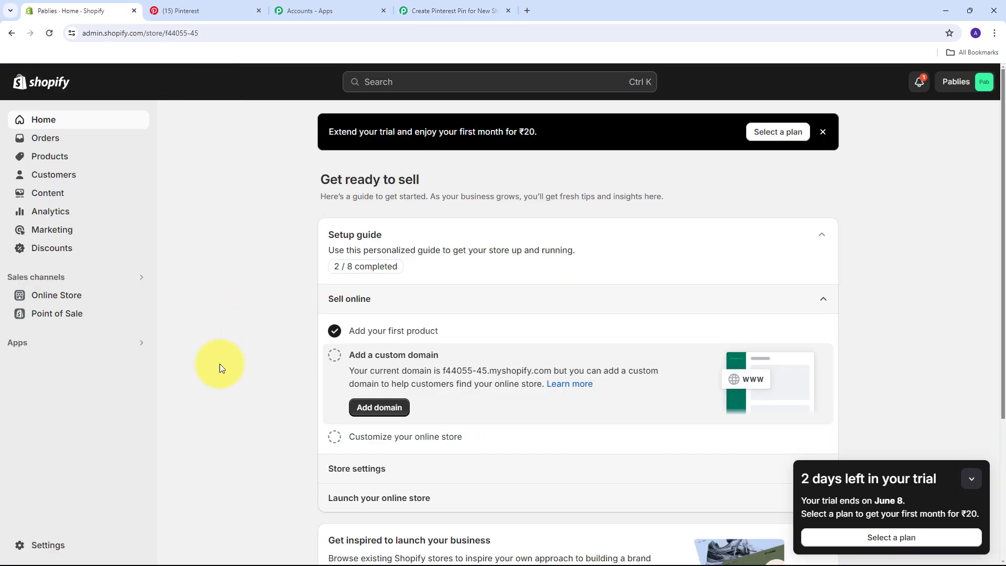
pyautogui.click(43, 543)
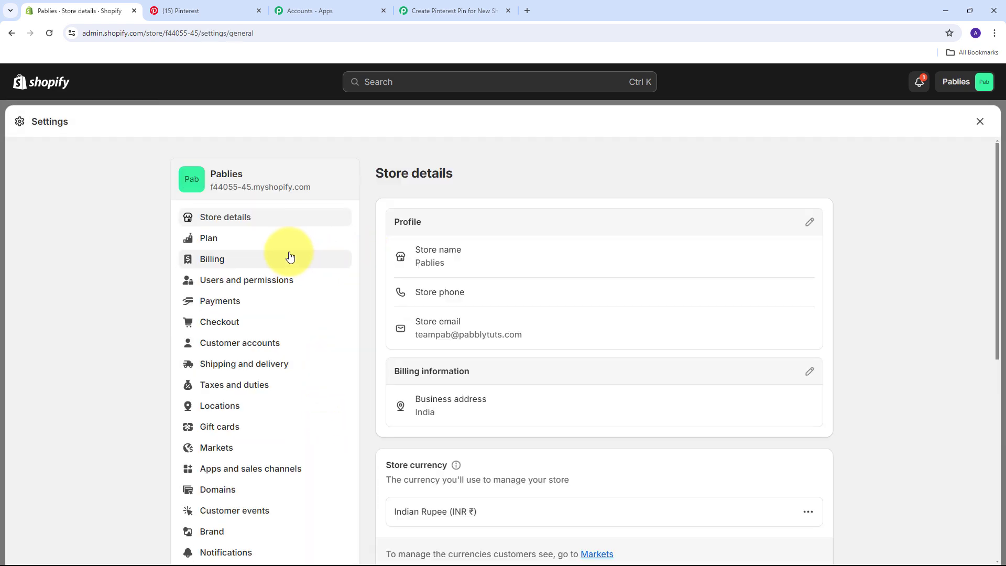
pyautogui.scroll(-2, 278, 269)
pyautogui.scroll(-1, 295, 285)
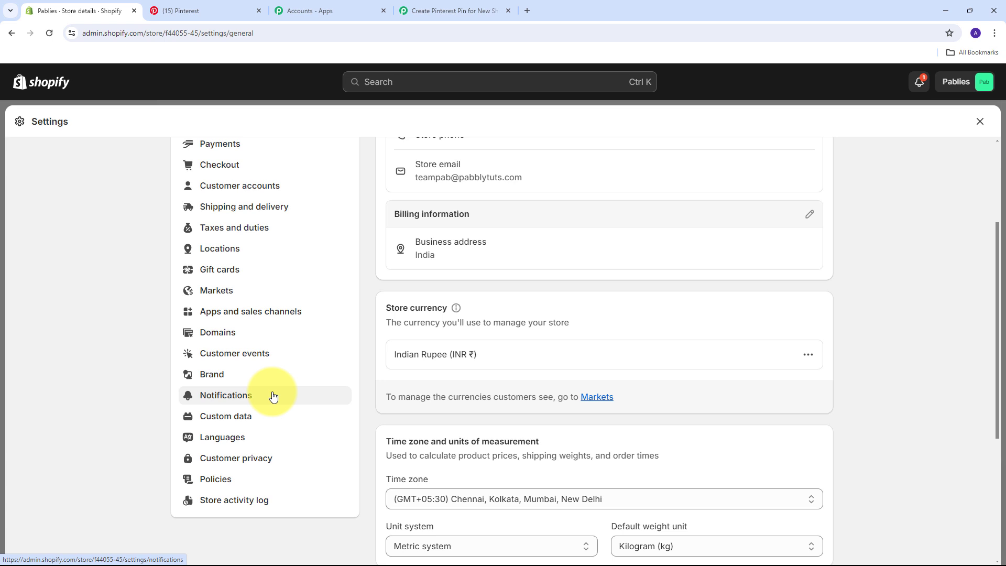
pyautogui.click(231, 396)
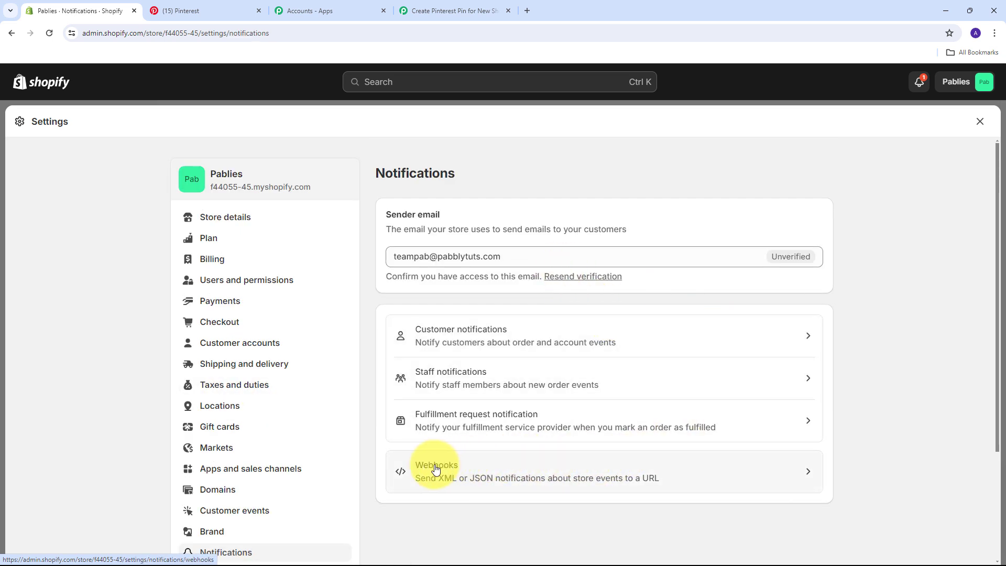
pyautogui.click(676, 476)
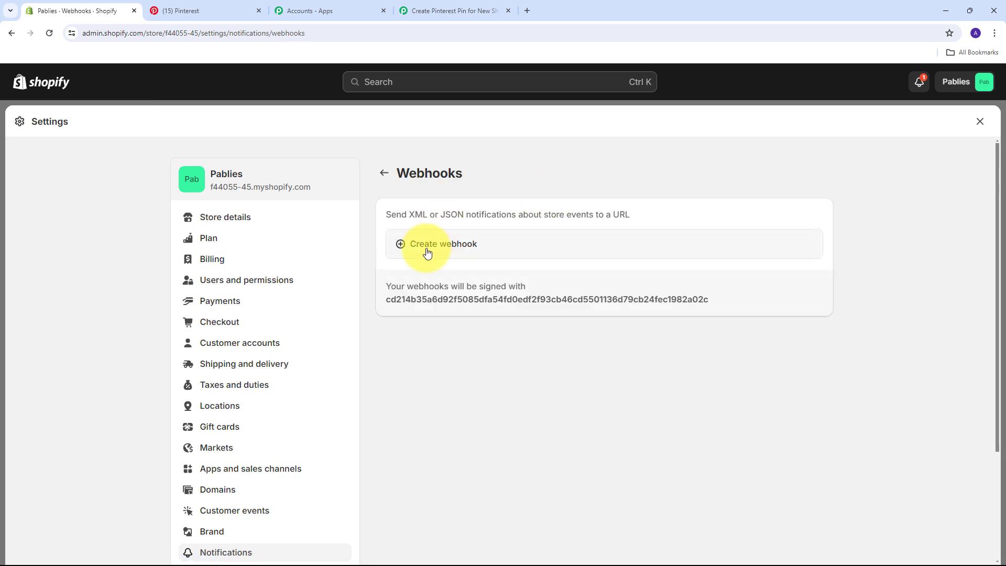
# Save a Product creation webhook with the Pabbly URL on API version 2024-04 (Latest)
pyautogui.click(401, 252)
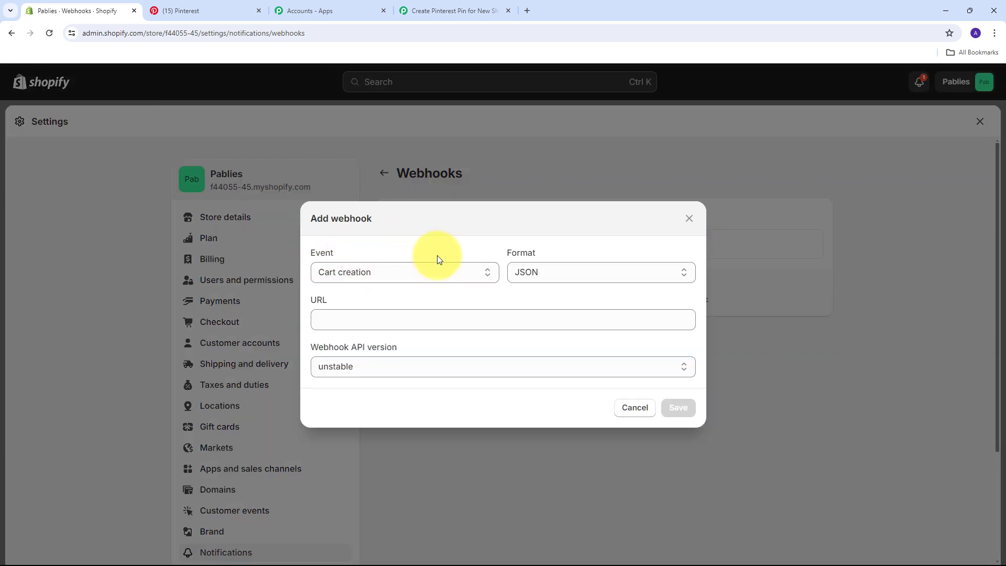
pyautogui.click(429, 273)
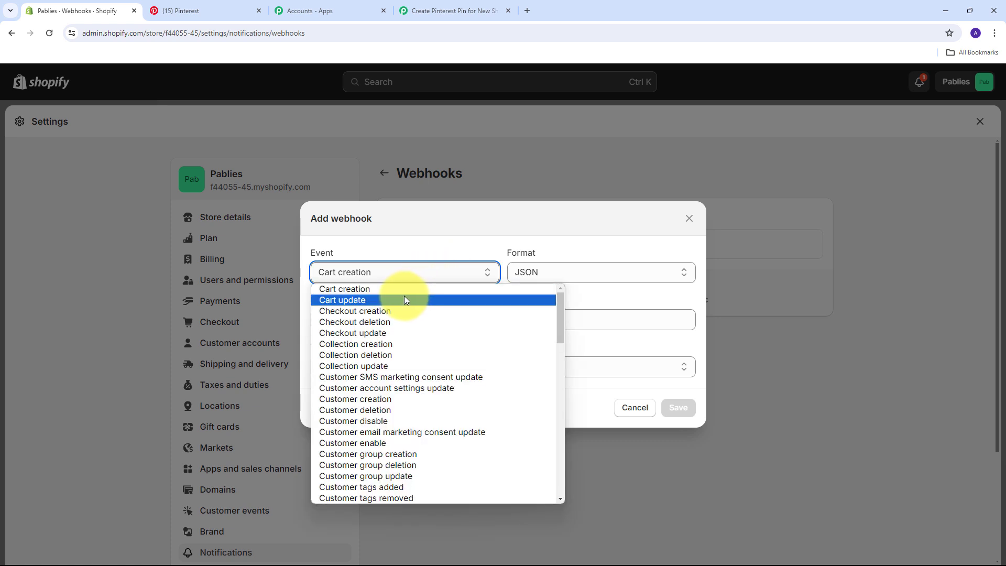
pyautogui.scroll(-10, 343, 391)
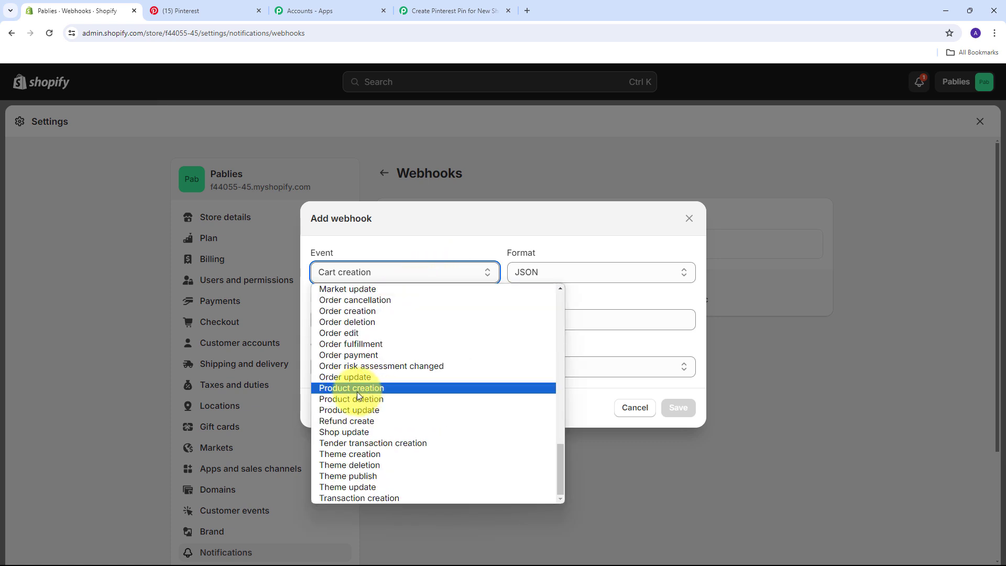
pyautogui.click(357, 392)
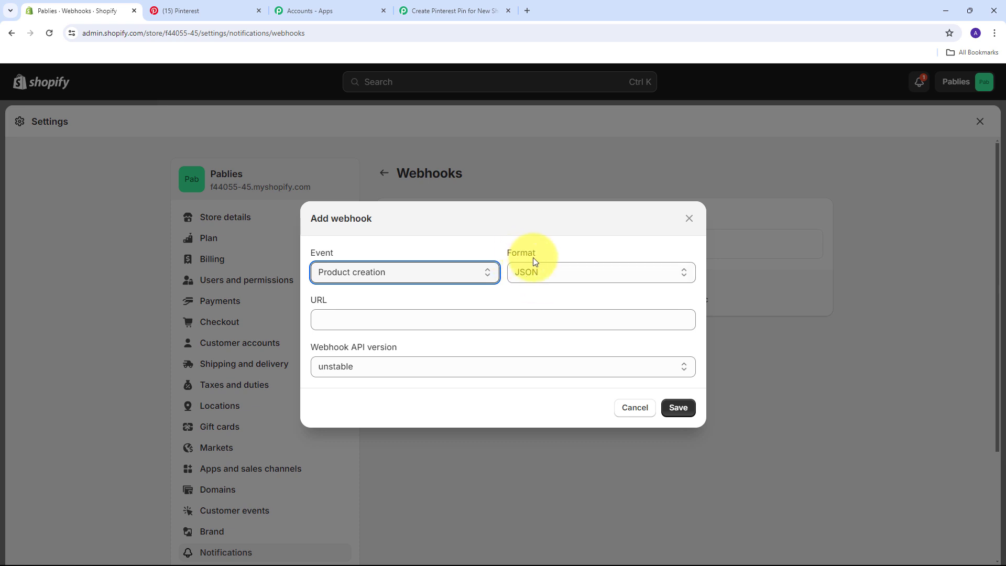
pyautogui.click(340, 322)
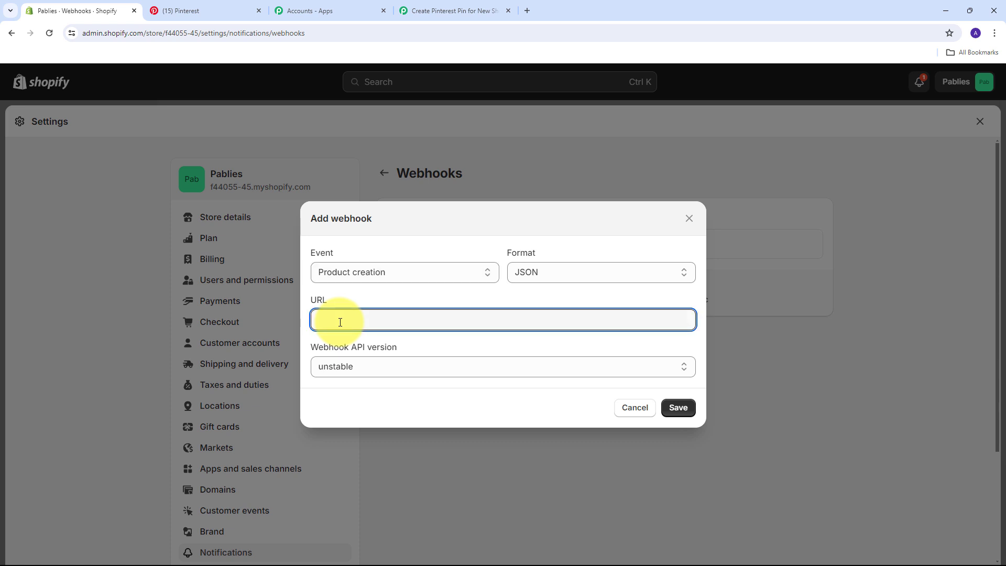
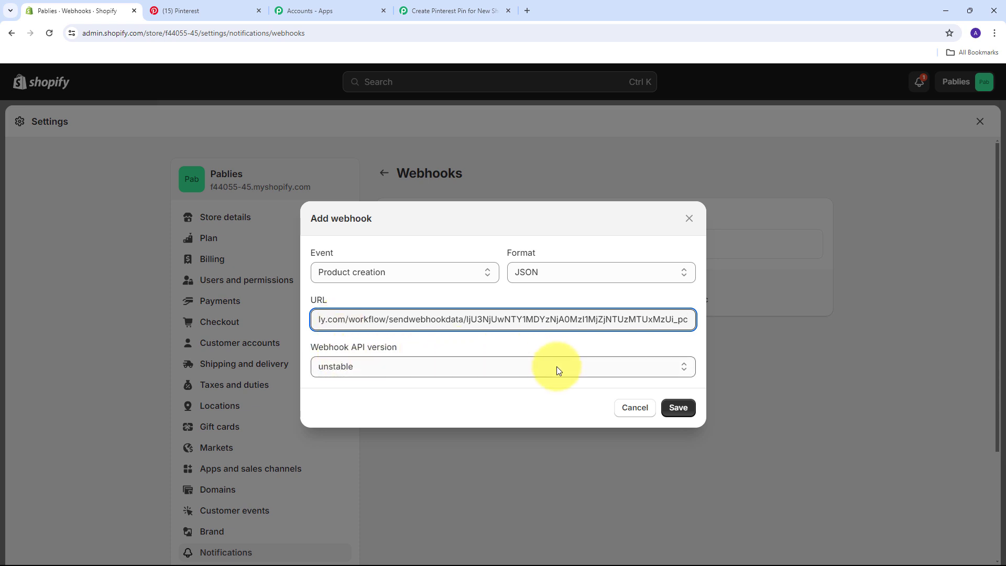
pyautogui.click(486, 366)
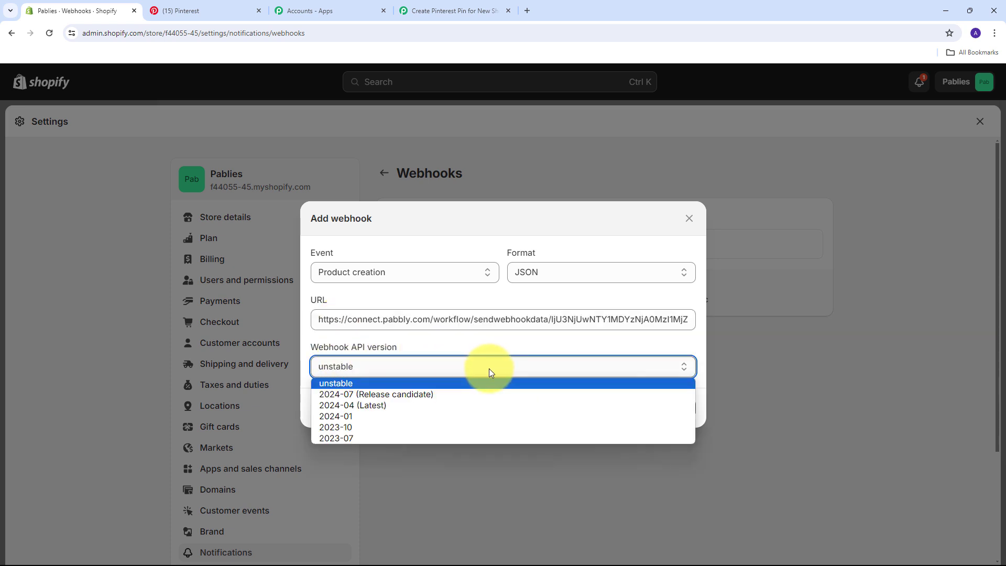
pyautogui.click(354, 407)
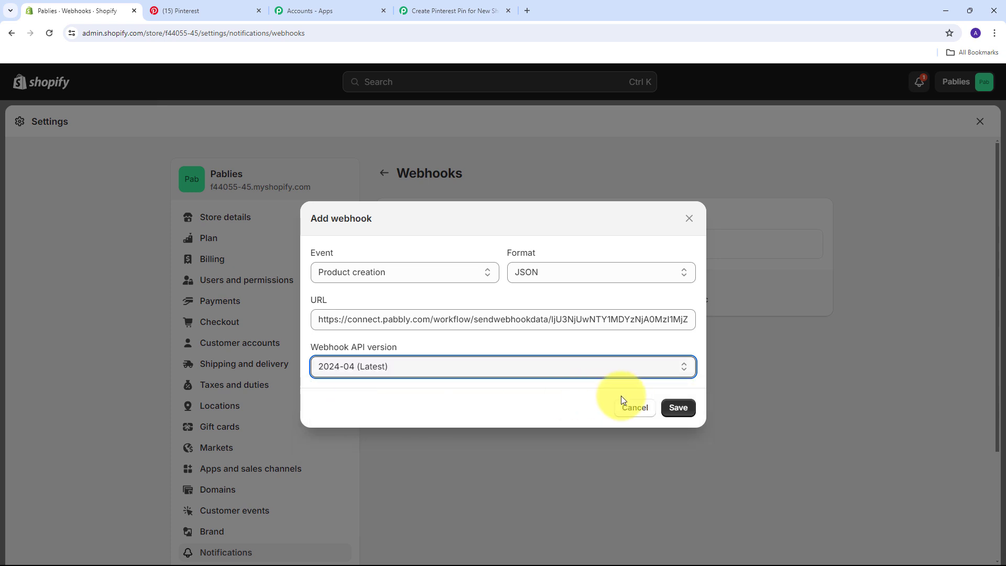
pyautogui.click(681, 411)
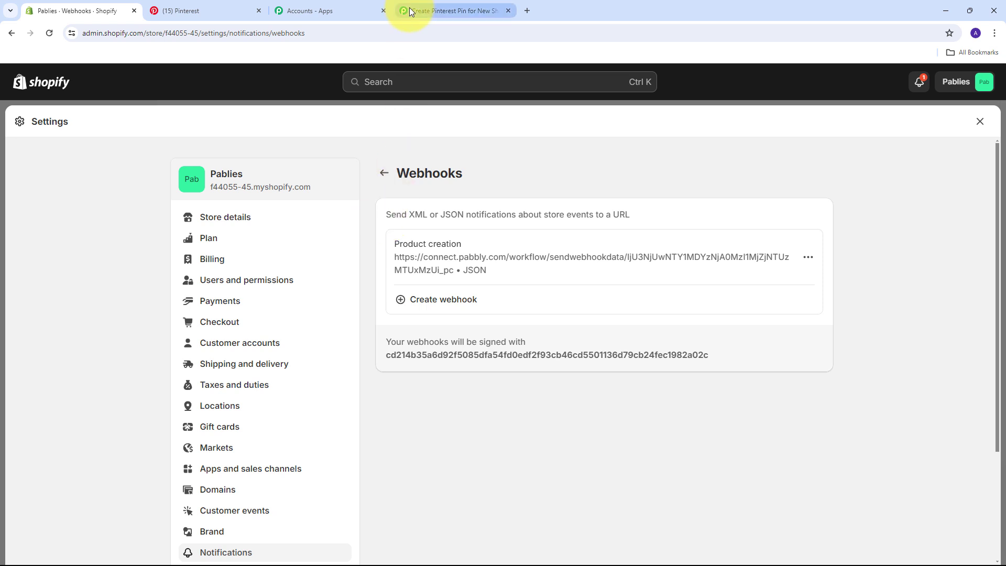
# Check the waiting Pabbly workflow, then close Shopify settings and open the Products list
pyautogui.click(432, 2)
pyautogui.scroll(-3, 473, 256)
pyautogui.scroll(-1, 474, 256)
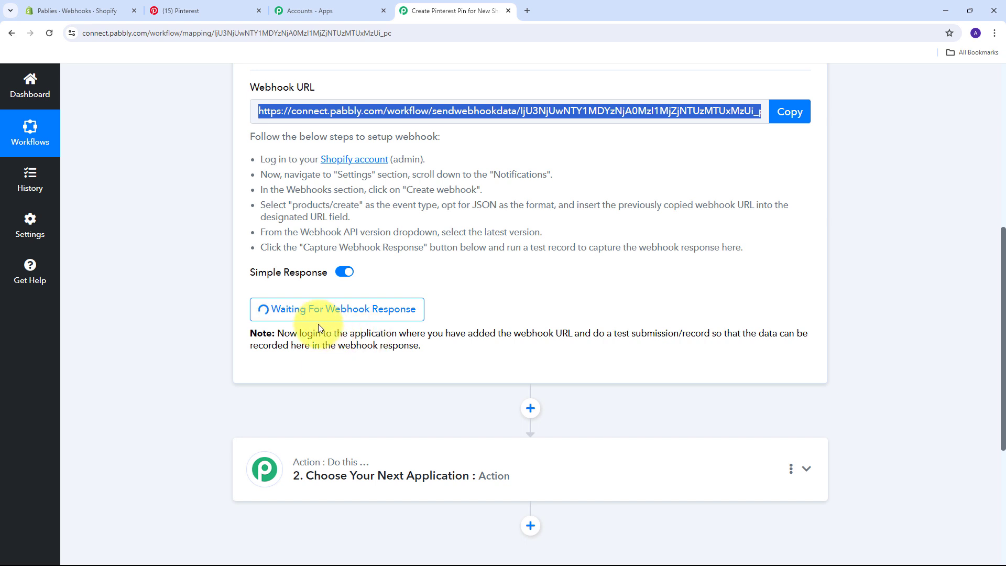
pyautogui.click(80, 6)
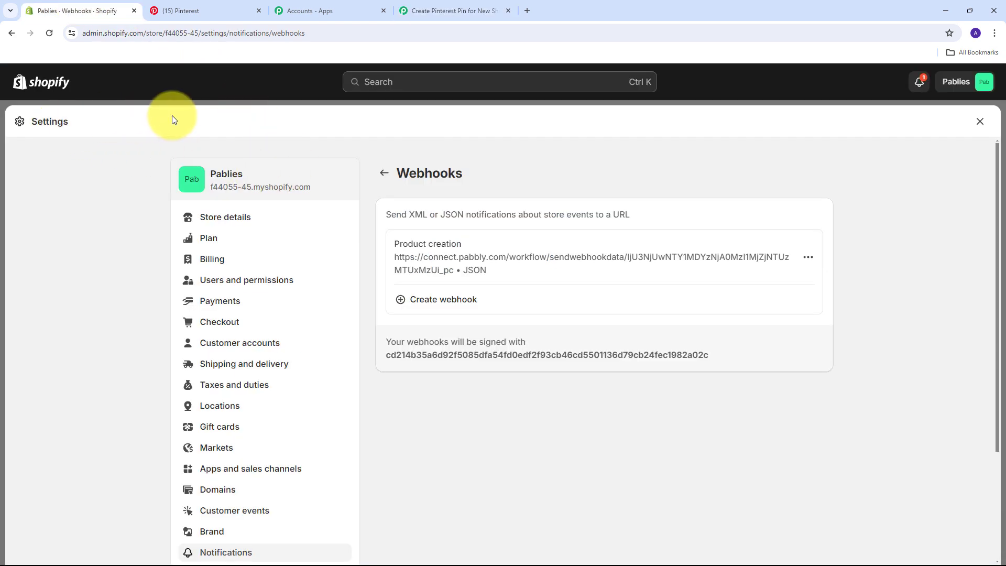
pyautogui.click(980, 122)
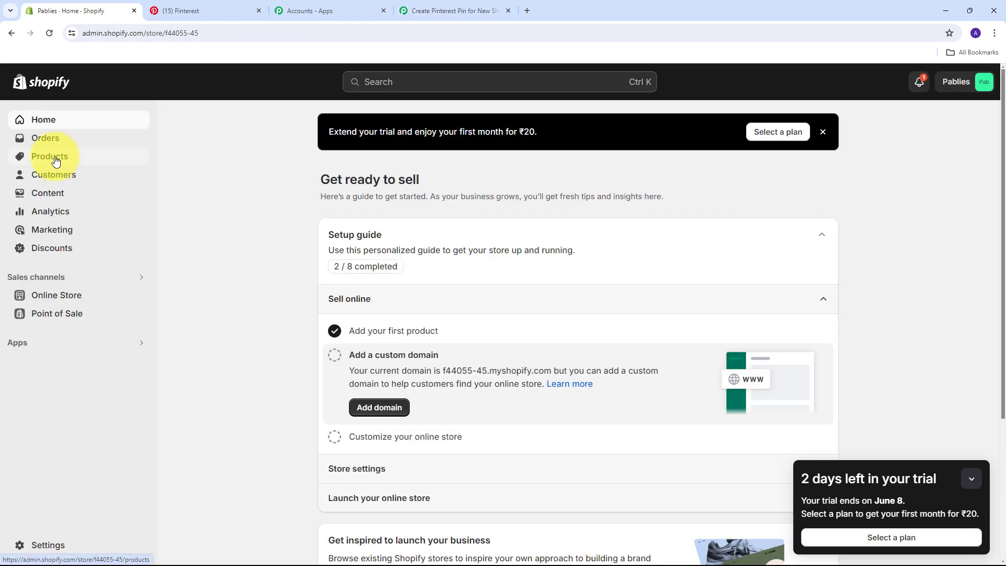
pyautogui.click(57, 161)
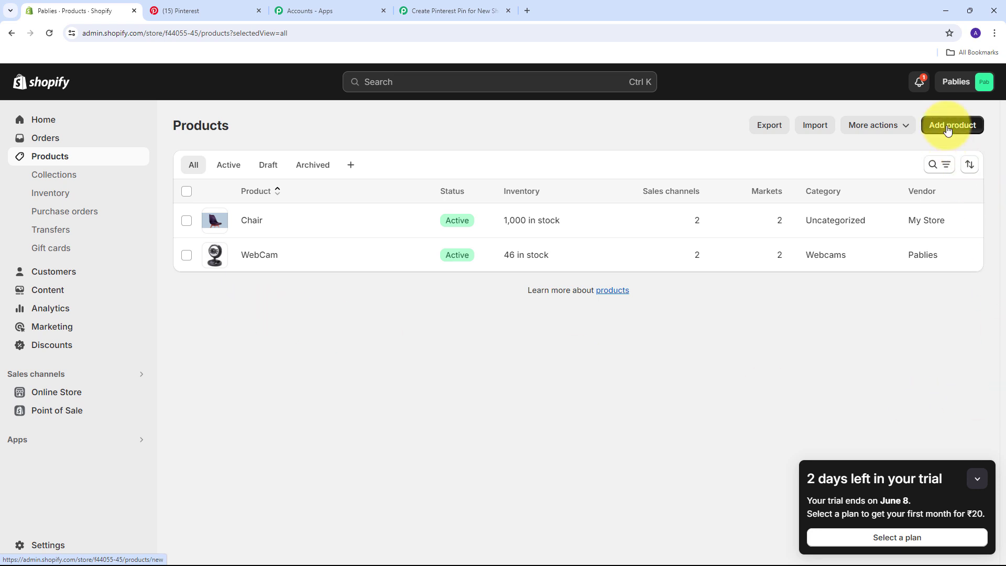
# Start a product titled 'Polo T-Shirts' described as 'All weather polo T-shirts with vibrant colours'
pyautogui.click(947, 130)
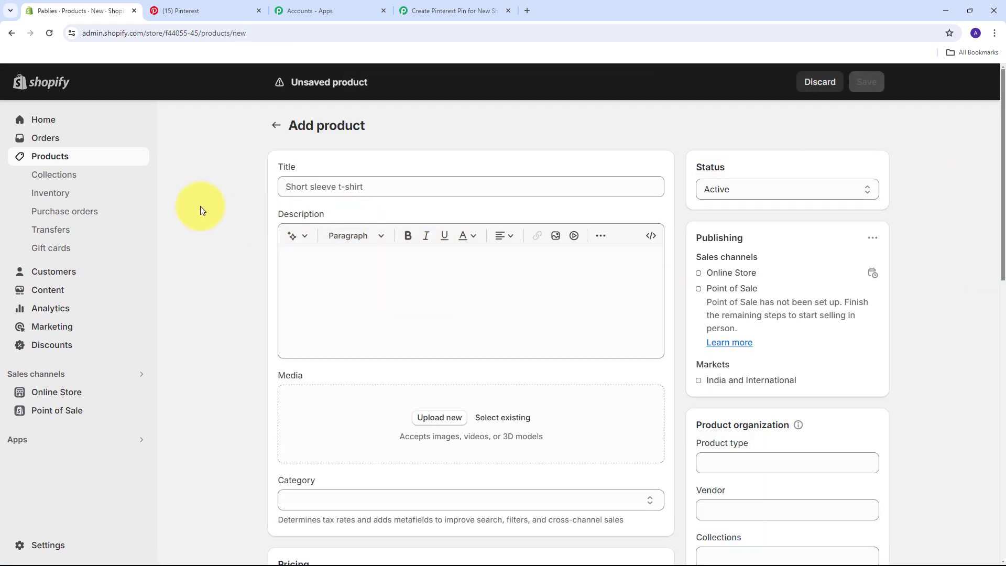
pyautogui.scroll(-6, 568, 206)
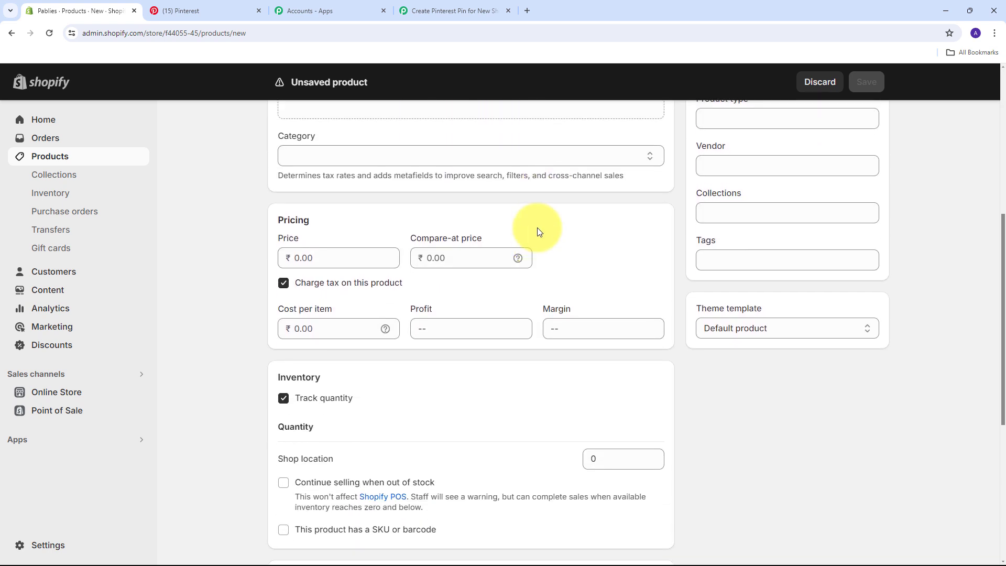
pyautogui.scroll(7, 536, 228)
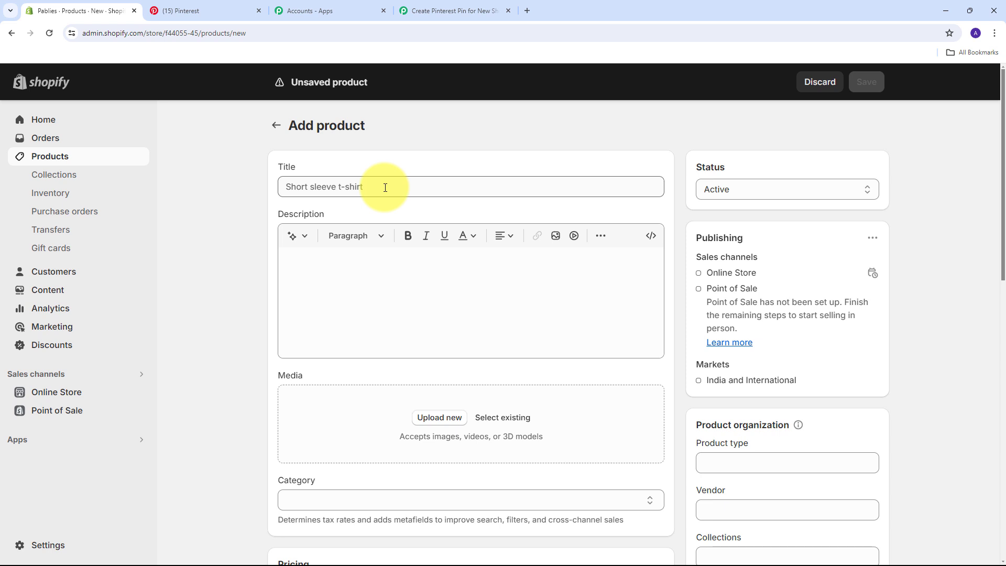
pyautogui.click(385, 187)
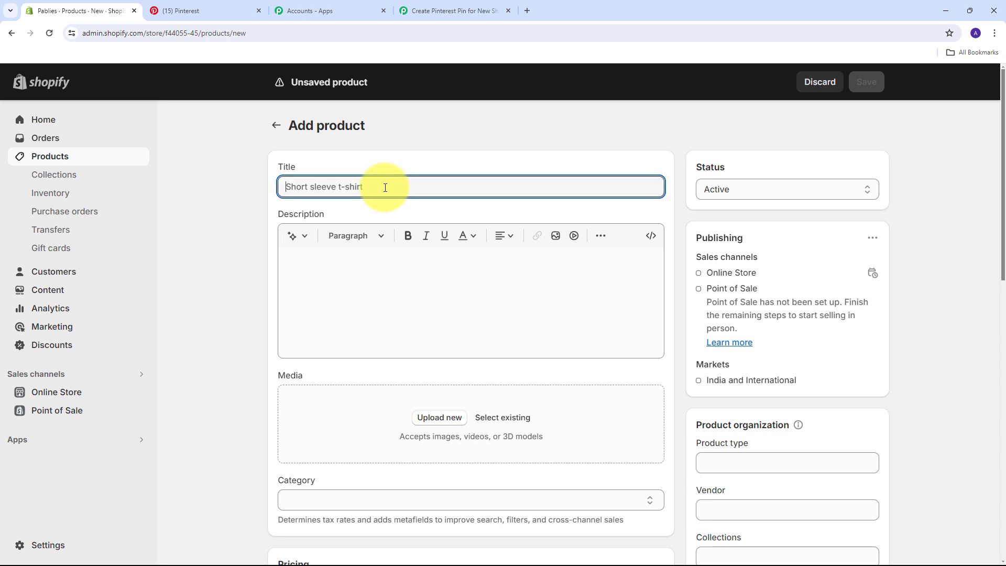
pyautogui.write('Polo T-Shirts')
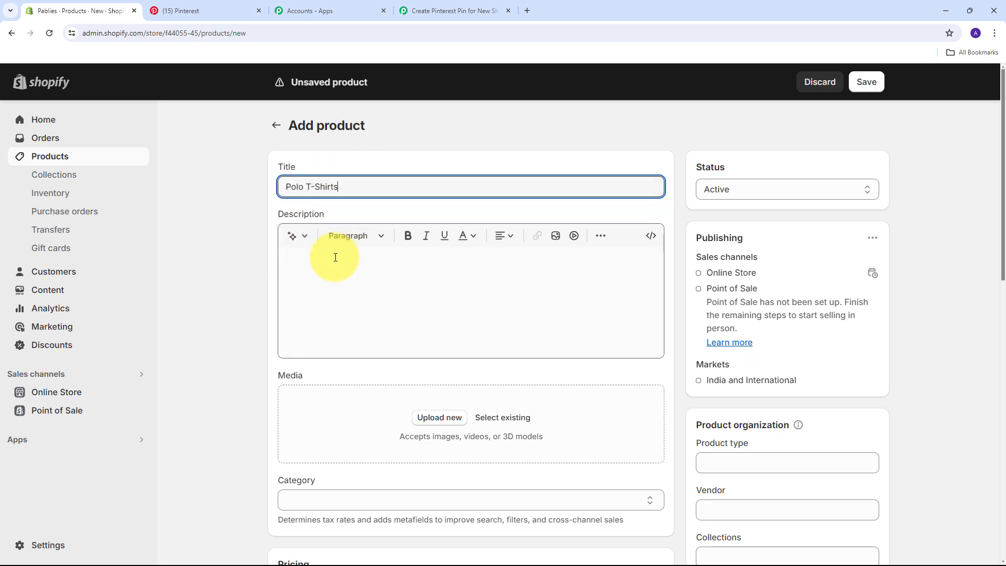
pyautogui.click(340, 278)
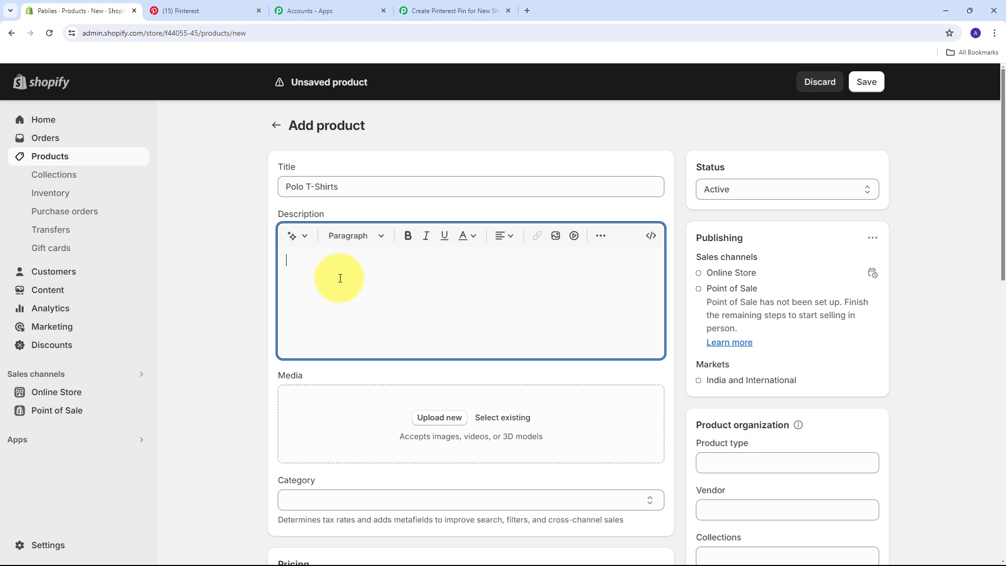
pyautogui.write('All weather polo T-shirts with vibrant colours')
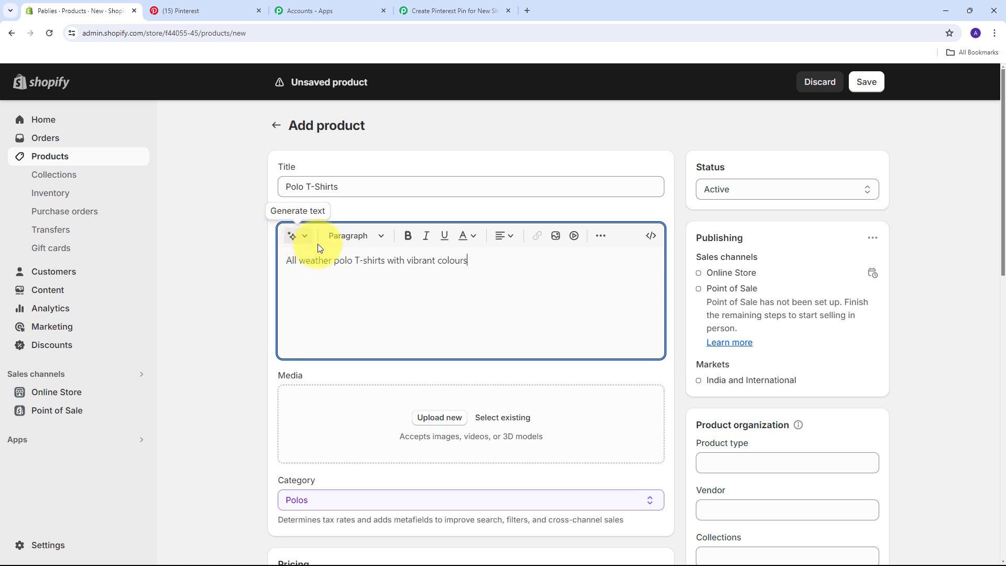
pyautogui.scroll(-2, 437, 279)
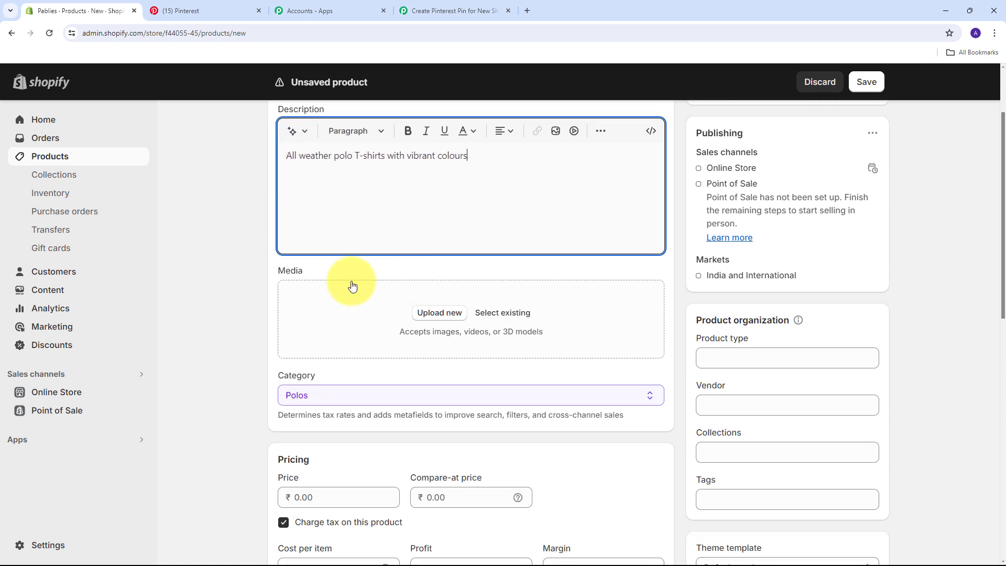
# Upload the blank polo t-shirts image and set price ₹350 and cost per item ₹300
pyautogui.click(439, 313)
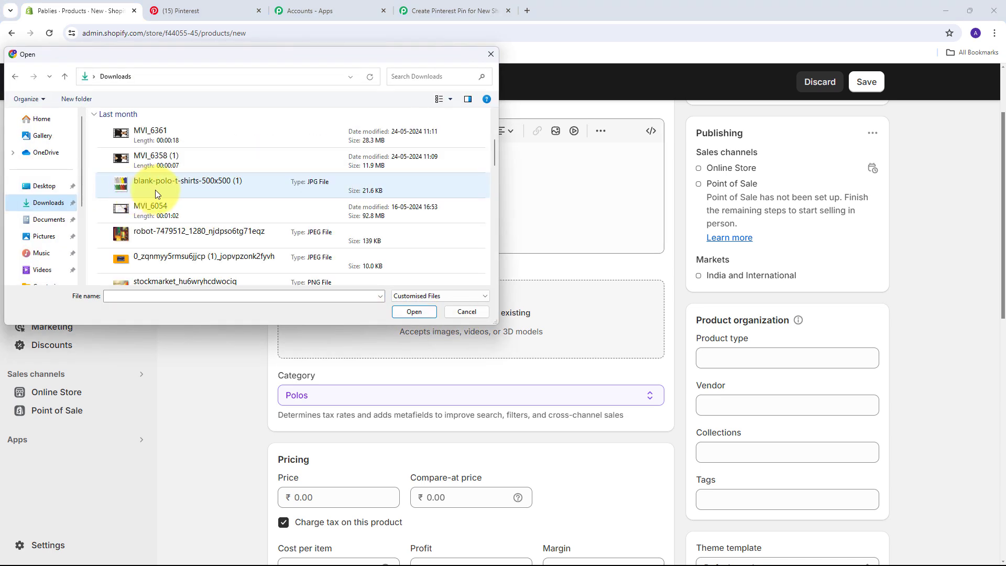
pyautogui.doubleClick(163, 186)
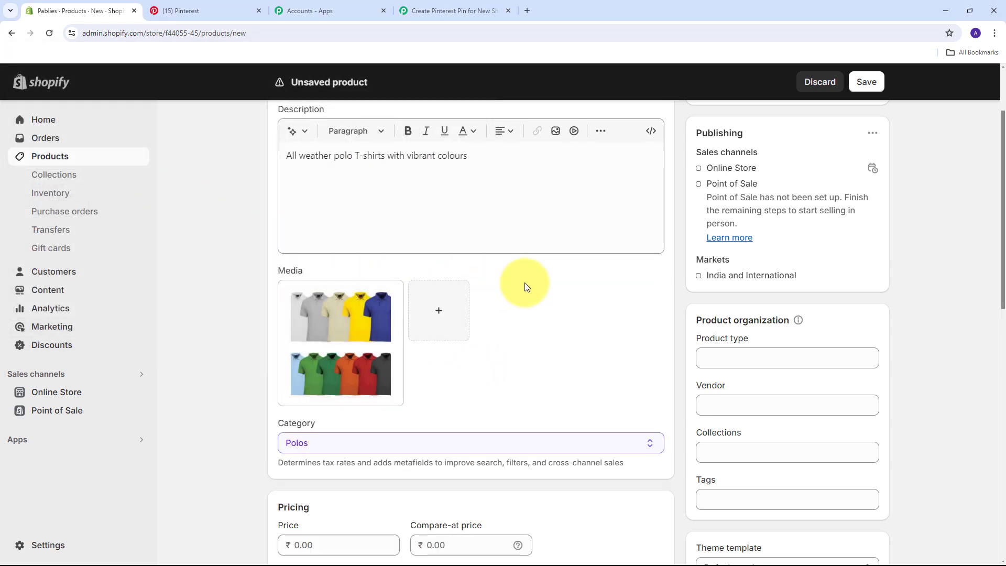
pyautogui.scroll(-4, 524, 267)
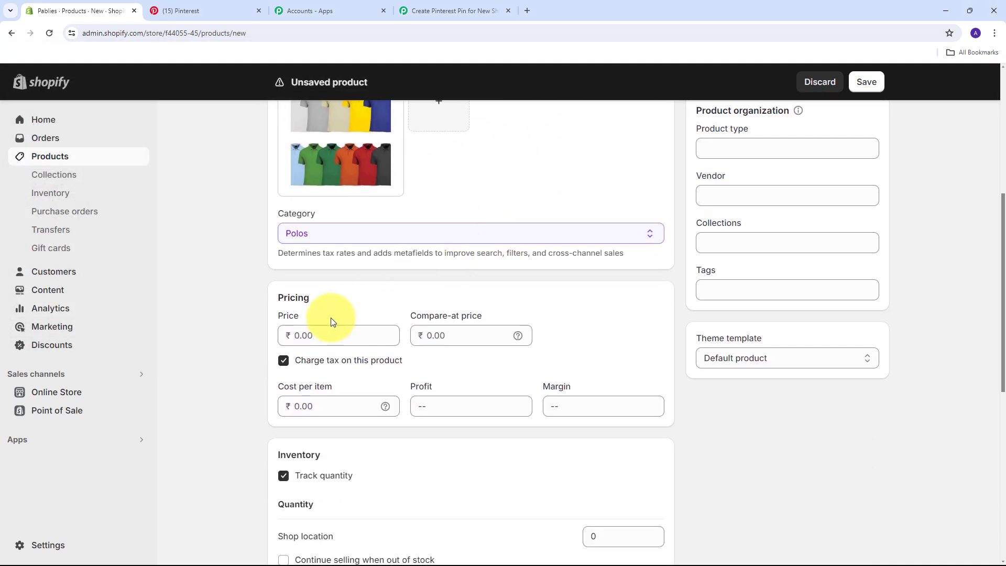
pyautogui.click(322, 336)
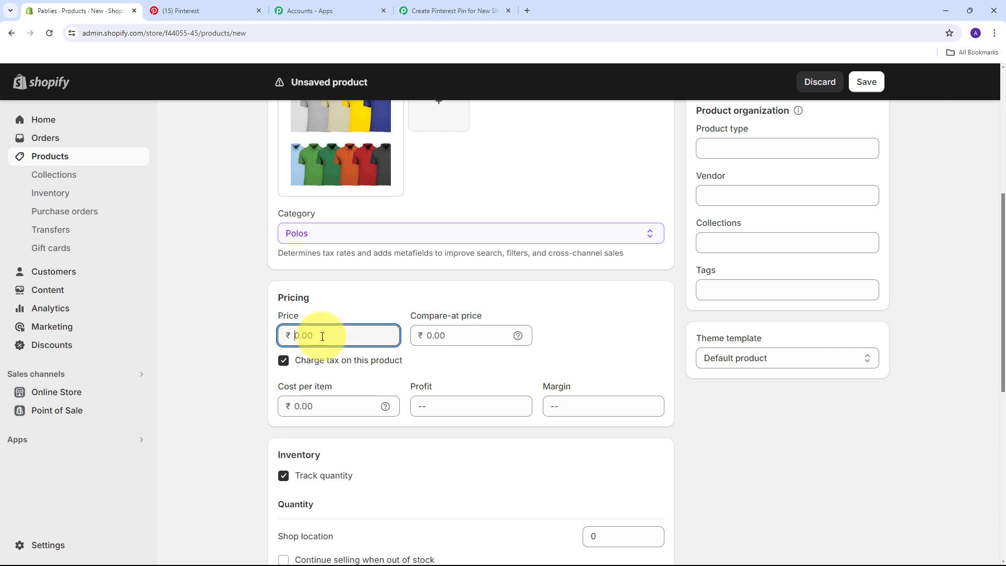
pyautogui.write('350')
pyautogui.click(326, 407)
pyautogui.write('300')
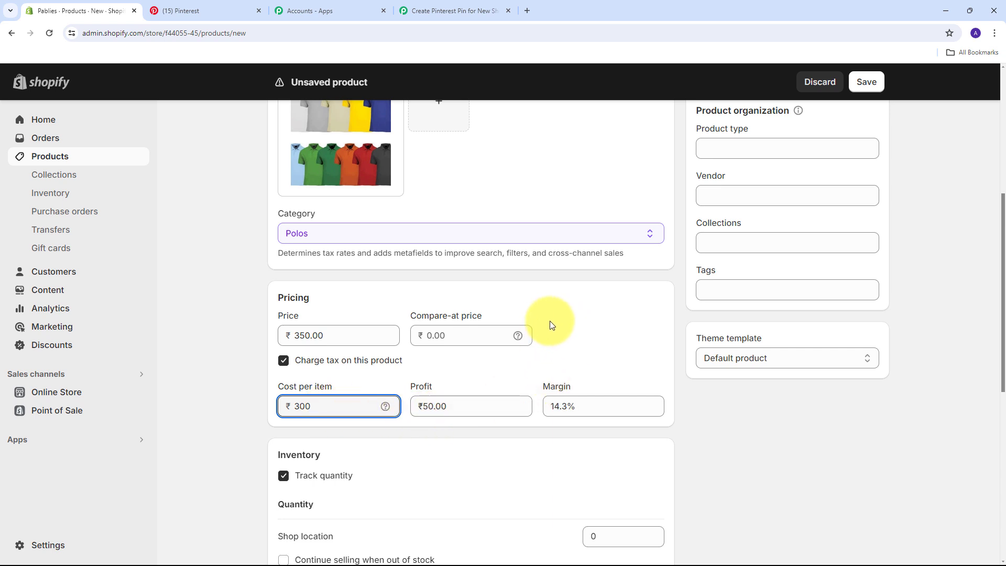
# Save the Polo T-Shirts product and return to the products list
pyautogui.scroll(-8, 549, 320)
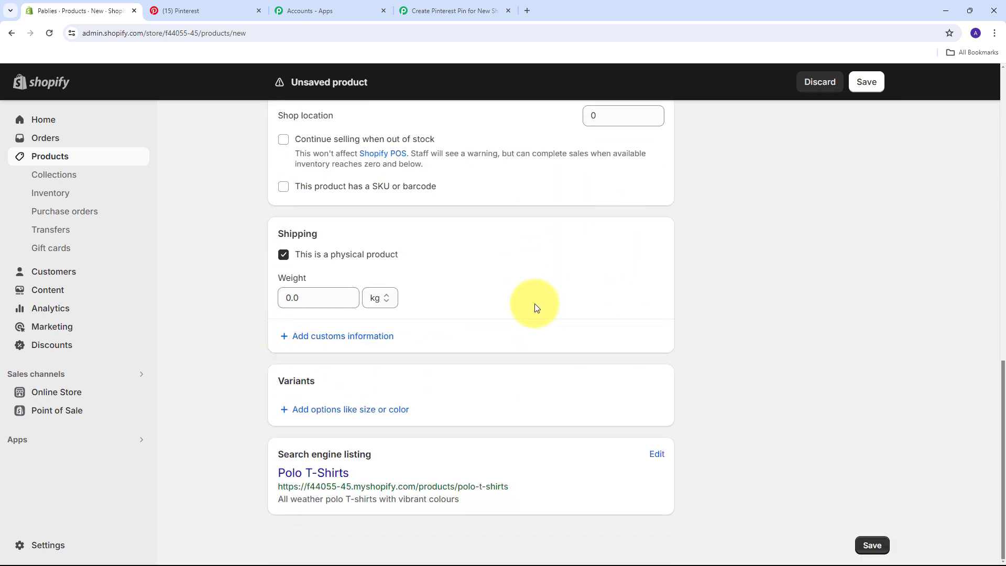
pyautogui.click(871, 544)
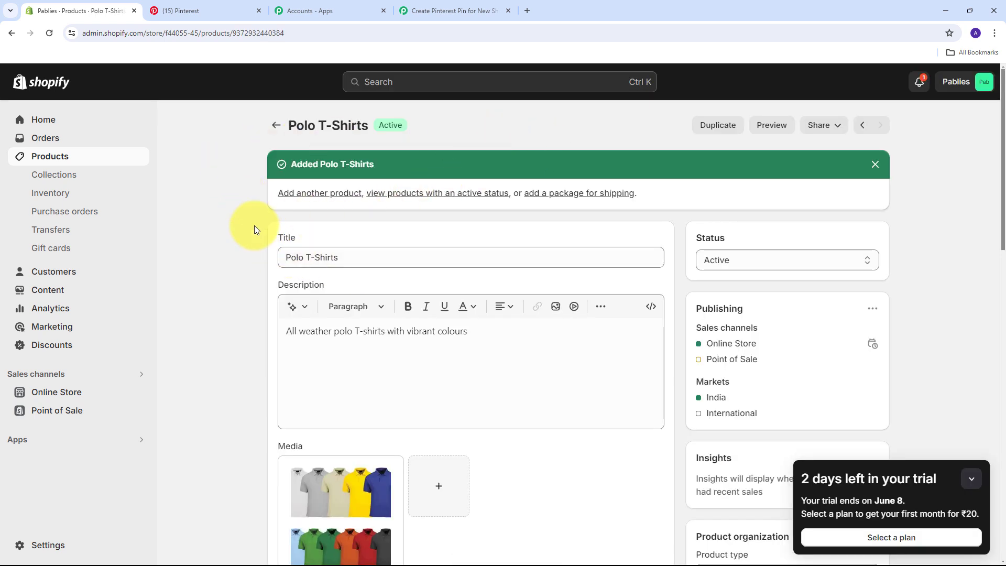
pyautogui.click(62, 158)
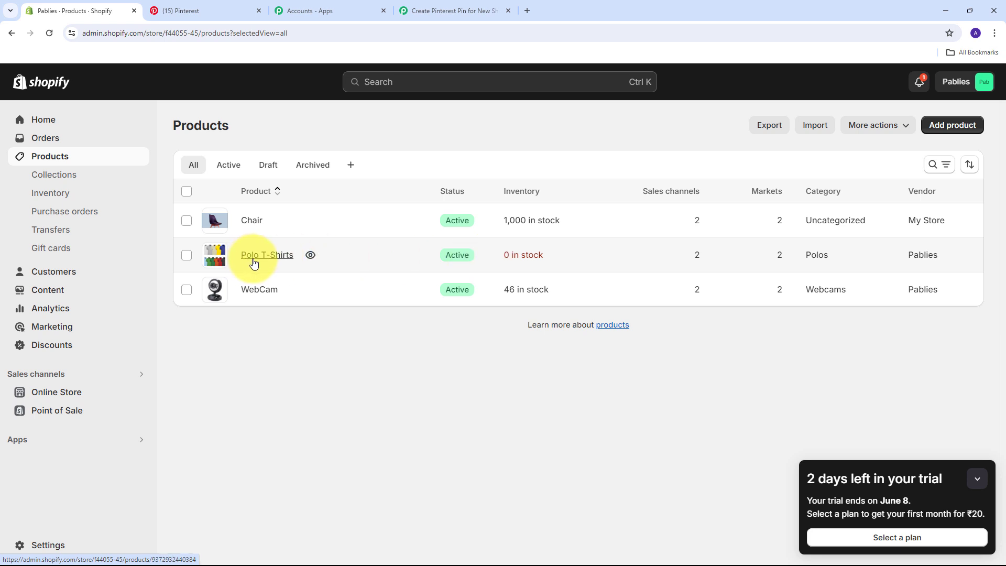
pyautogui.click(444, 12)
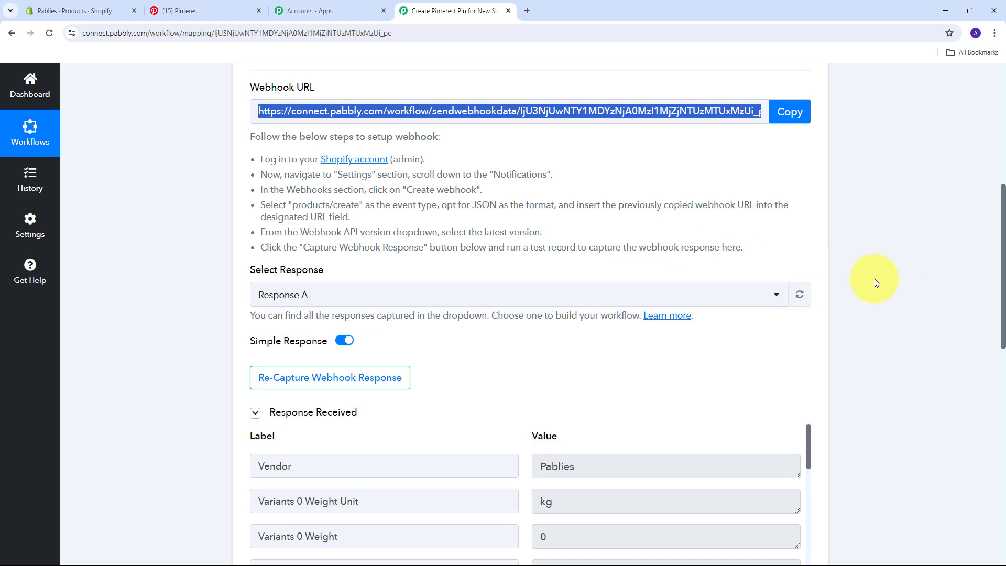
pyautogui.scroll(-7, 866, 263)
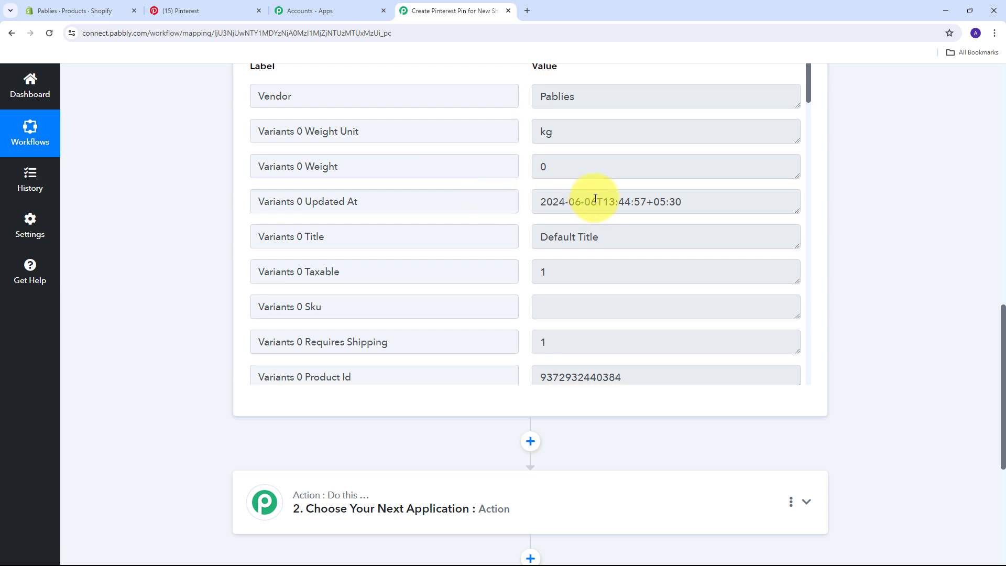
pyautogui.scroll(-2, 603, 201)
pyautogui.scroll(-1, 610, 199)
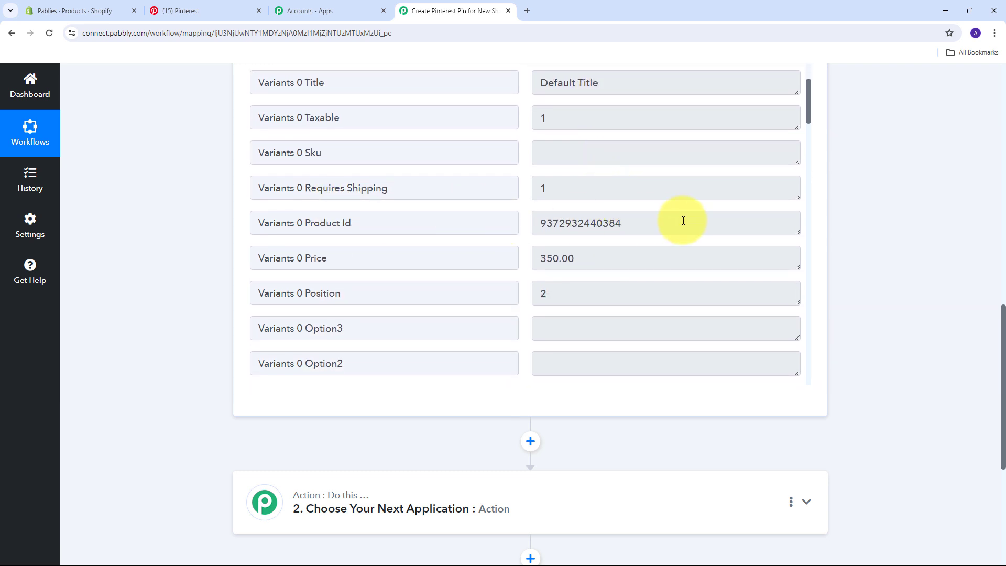
pyautogui.moveTo(681, 218); pyautogui.dragTo(520, 227)
pyautogui.moveTo(613, 265); pyautogui.dragTo(478, 259)
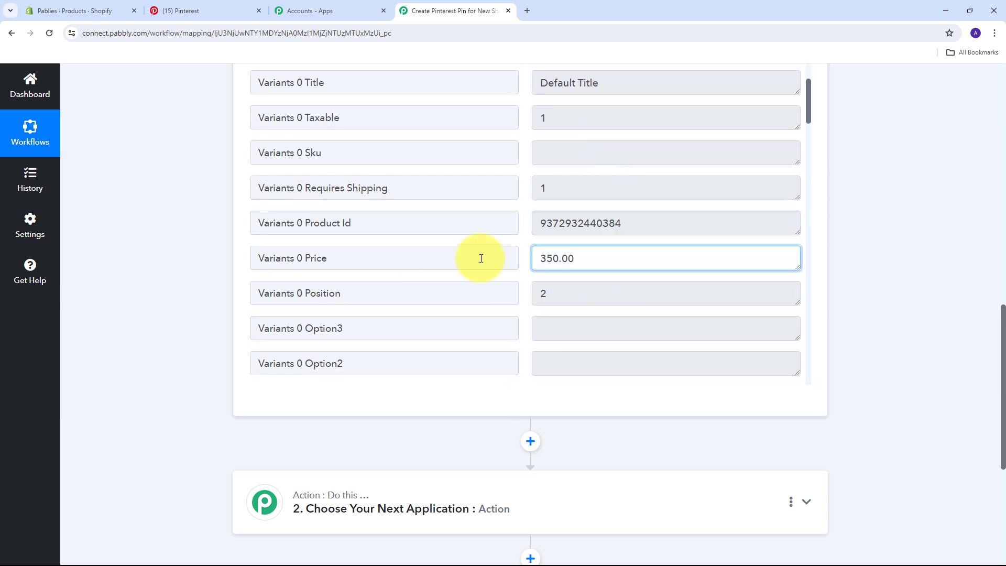
pyautogui.scroll(-12, 655, 230)
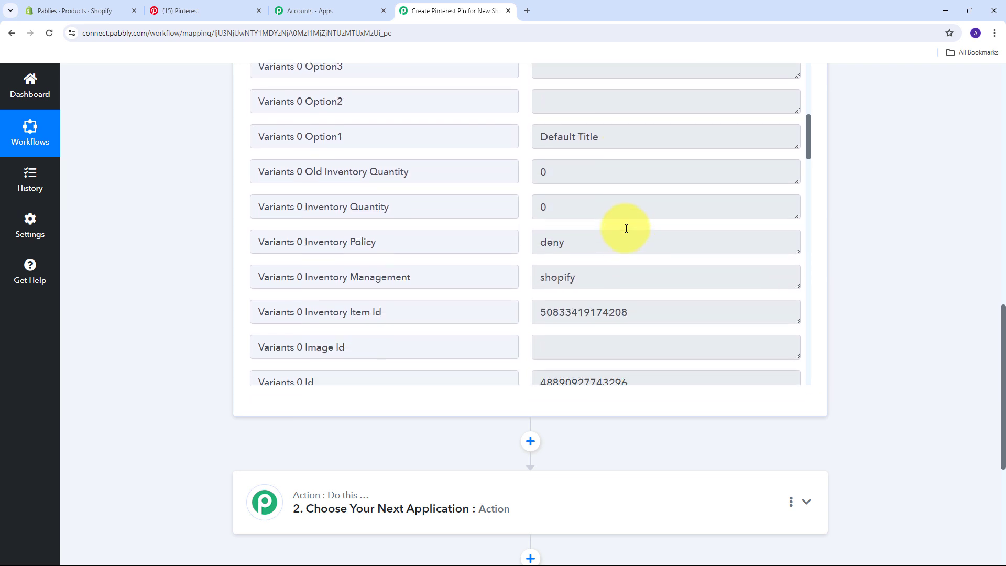
pyautogui.click(579, 262)
pyautogui.moveTo(603, 262); pyautogui.dragTo(532, 261)
pyautogui.scroll(-3, 595, 253)
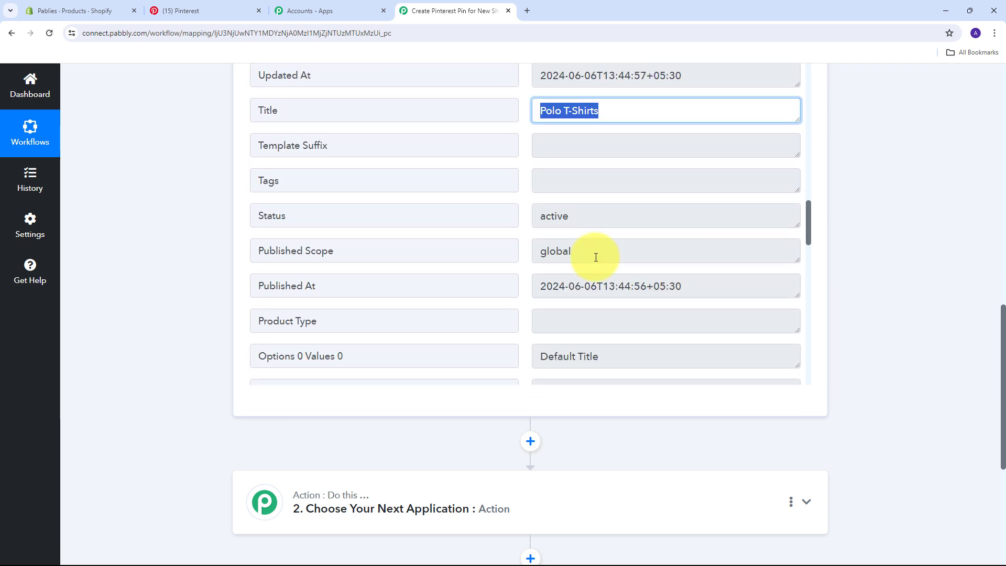
pyautogui.click(589, 214)
pyautogui.moveTo(588, 213); pyautogui.dragTo(511, 215)
pyautogui.scroll(-3, 624, 240)
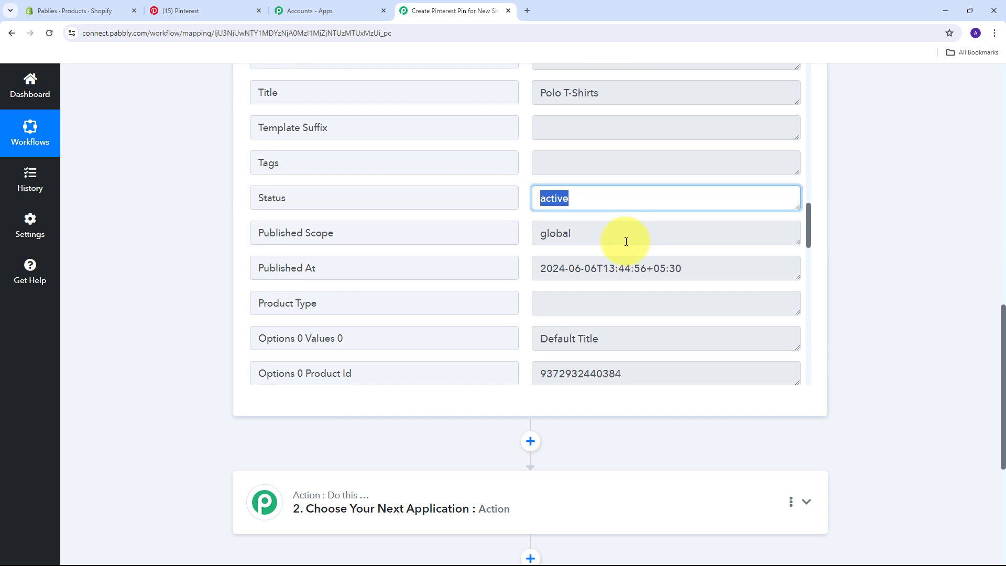
pyautogui.scroll(-5, 552, 242)
pyautogui.moveTo(795, 241); pyautogui.dragTo(775, 299)
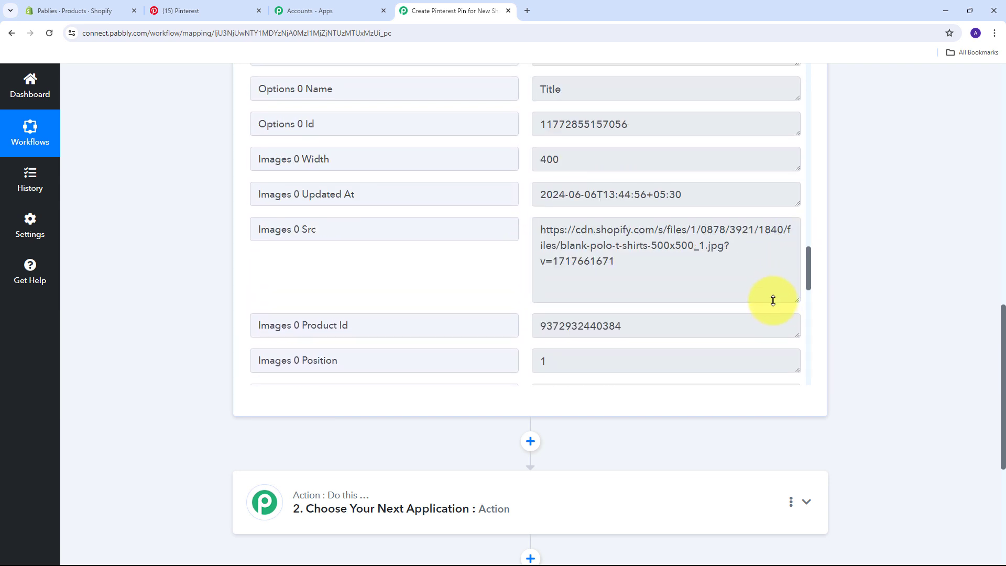
pyautogui.moveTo(733, 265); pyautogui.dragTo(514, 222)
pyautogui.scroll(-10, 514, 220)
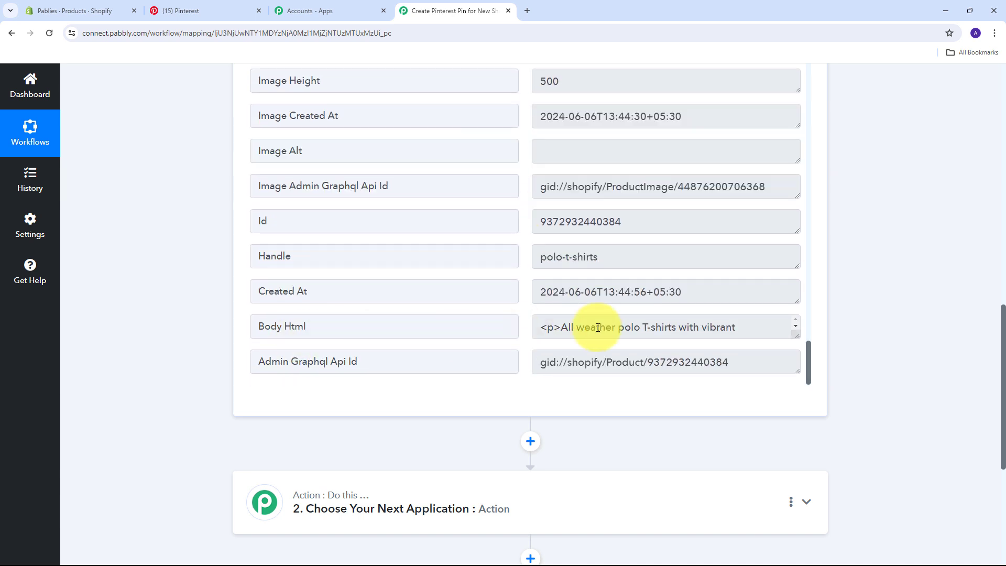
pyautogui.moveTo(794, 332); pyautogui.dragTo(775, 393)
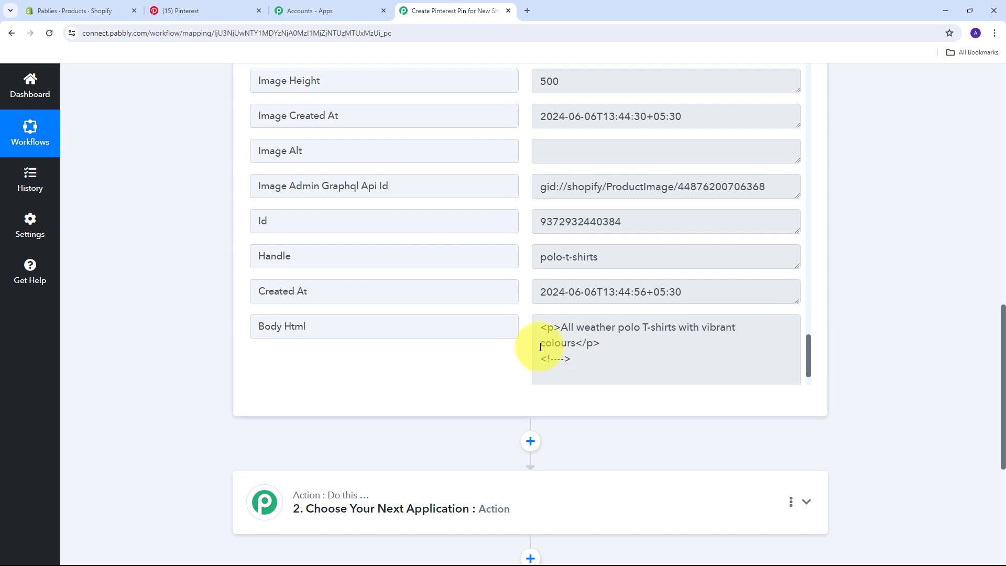
pyautogui.scroll(10, 523, 341)
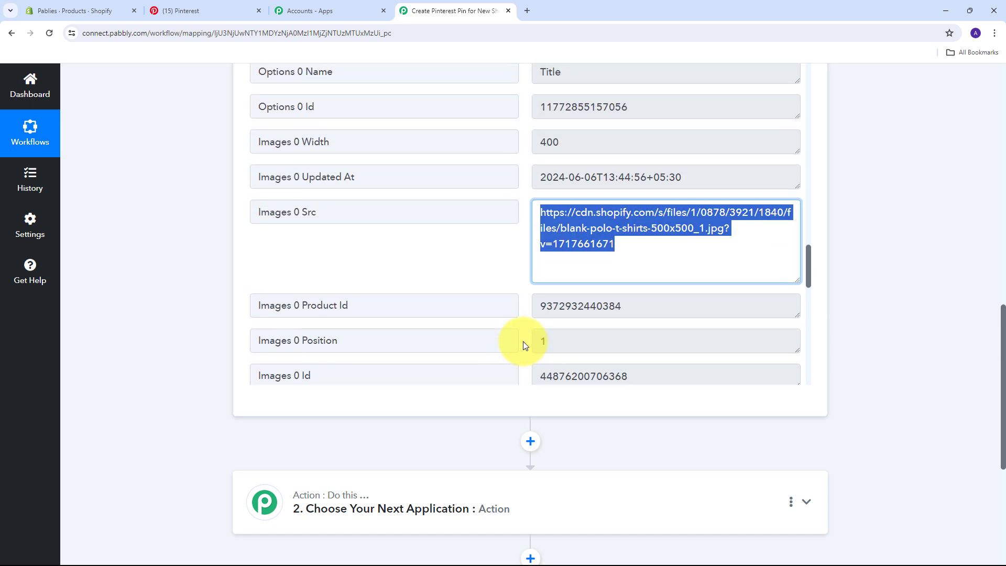
pyautogui.scroll(2, 523, 341)
pyautogui.scroll(1, 522, 341)
pyautogui.scroll(-1, 523, 341)
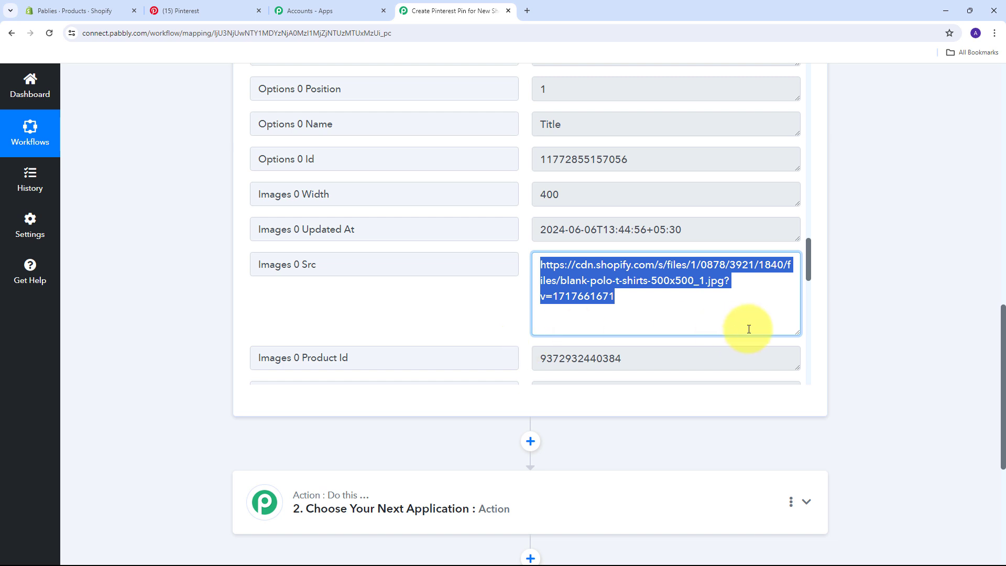
pyautogui.scroll(-10, 484, 304)
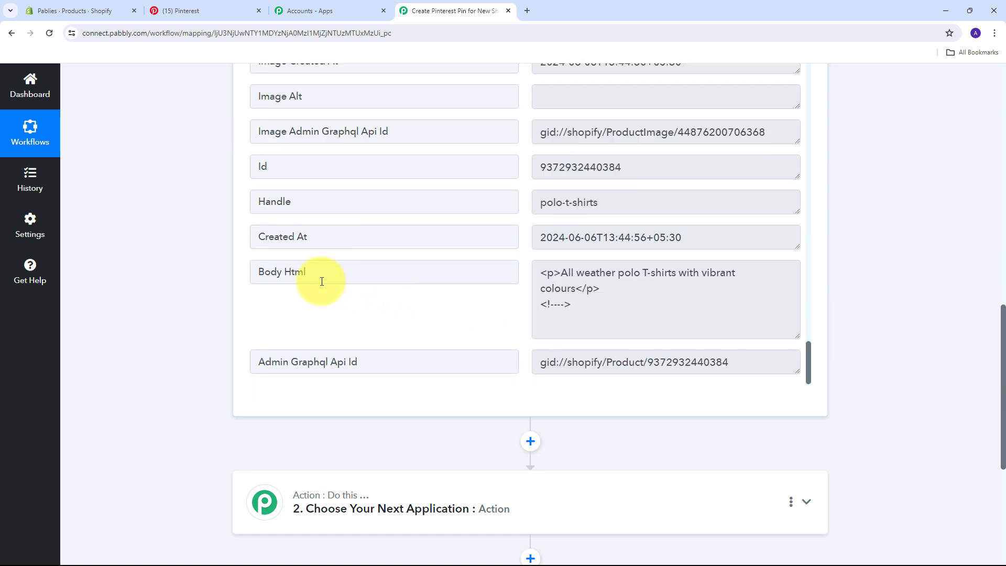
pyautogui.click(630, 289)
pyautogui.moveTo(622, 303); pyautogui.dragTo(505, 270)
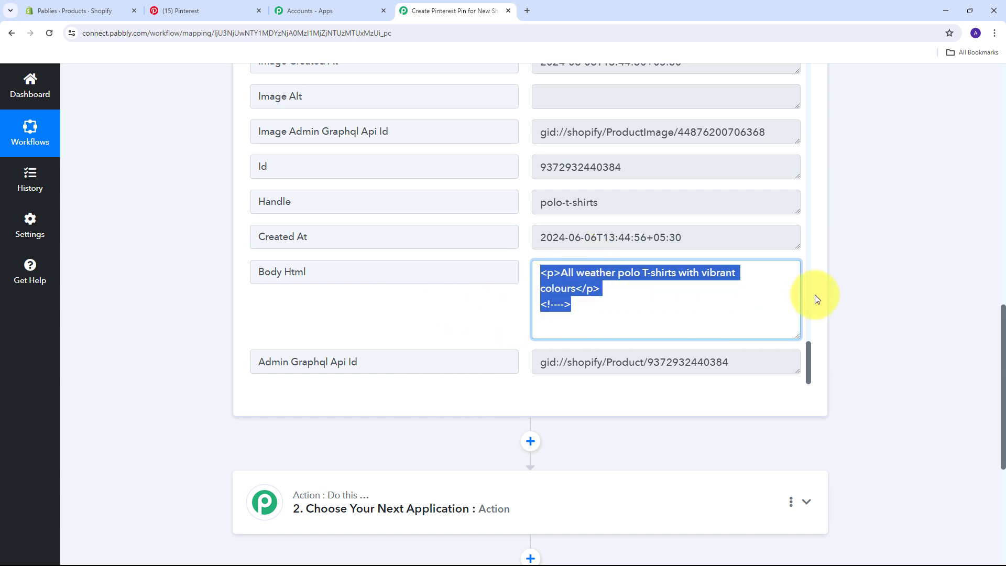
# Set step 2 to Data Transformer (Pabbly) using the Strip HTML Tags action event
pyautogui.scroll(-4, 859, 265)
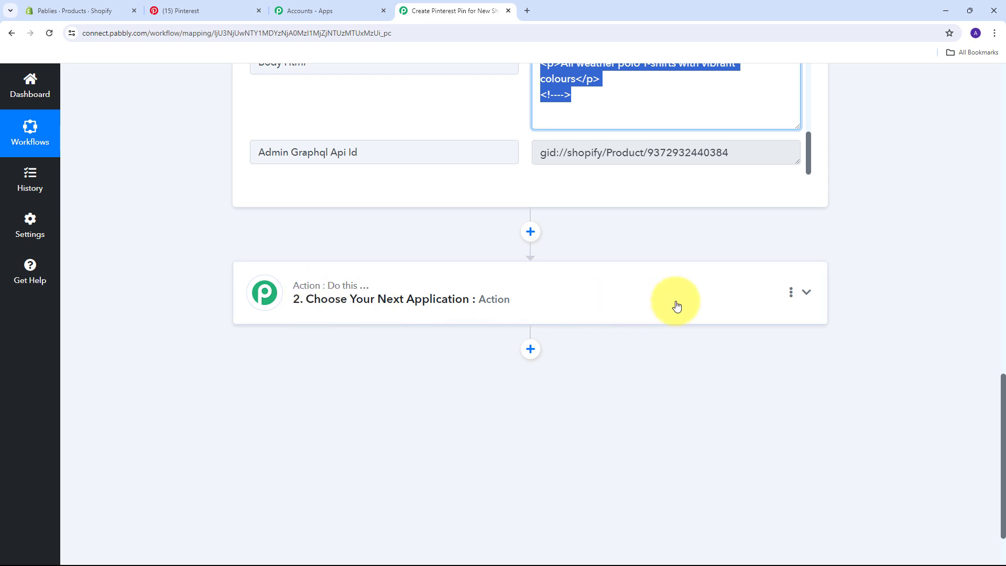
pyautogui.click(725, 299)
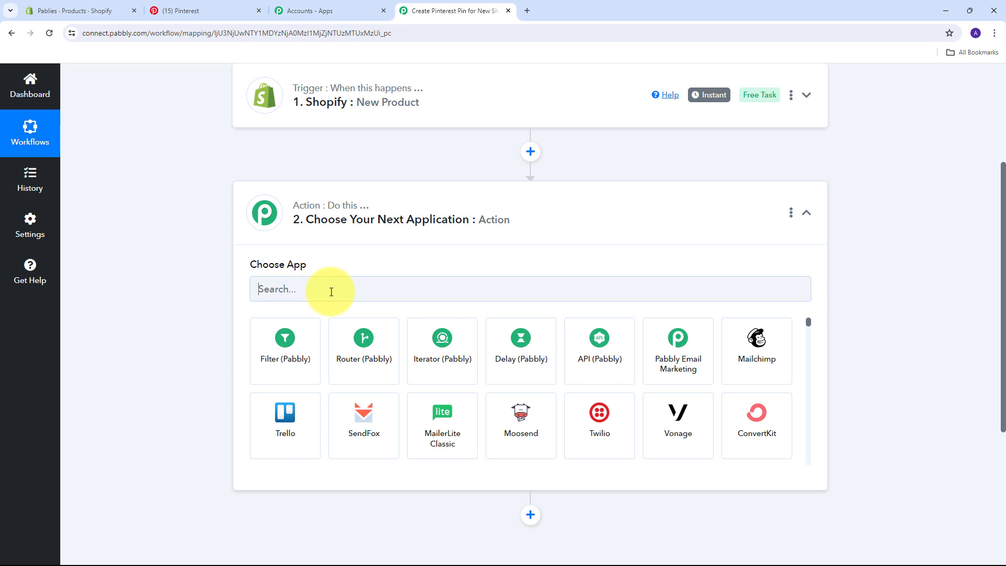
pyautogui.click(331, 292)
pyautogui.write('da')
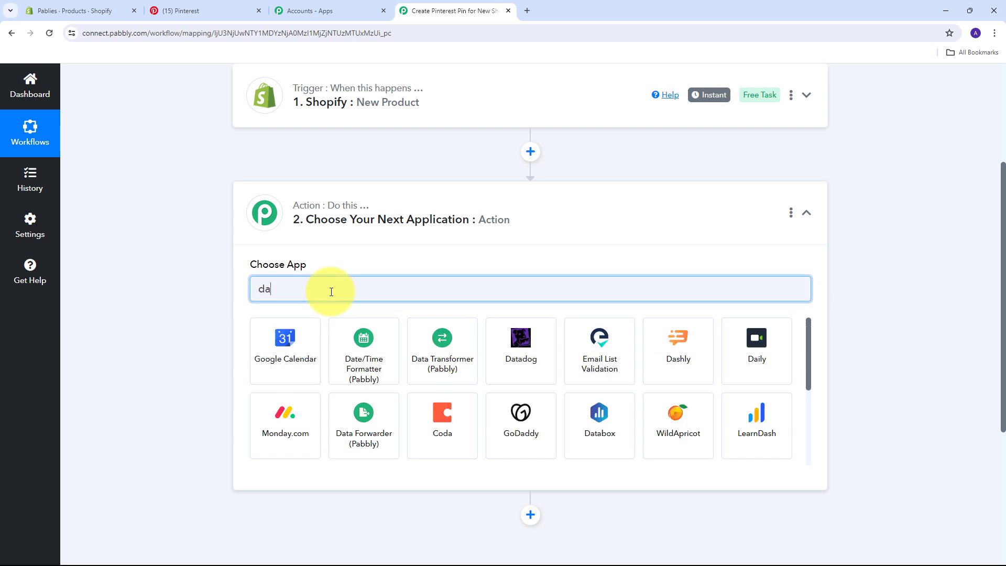
pyautogui.write('ta')
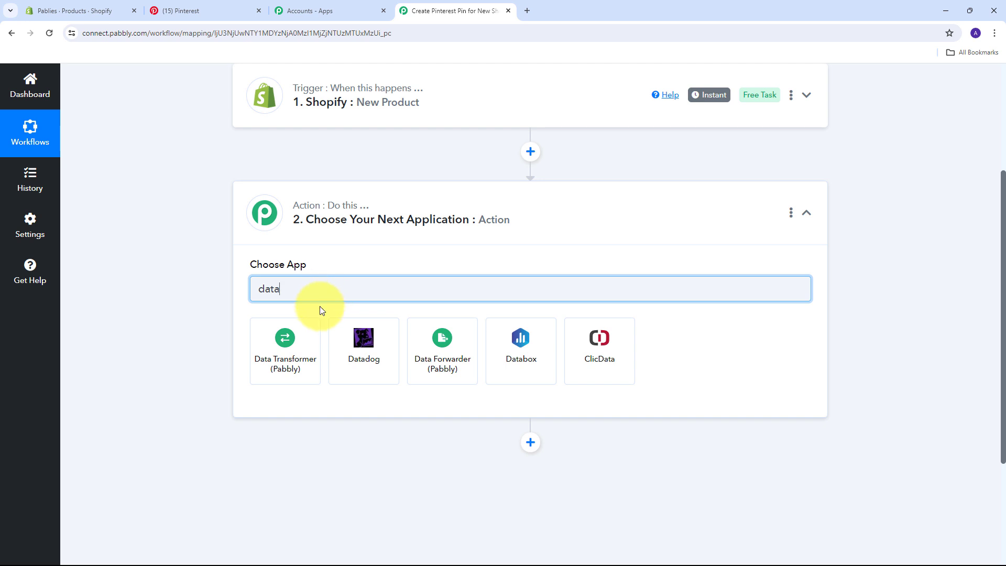
pyautogui.click(294, 359)
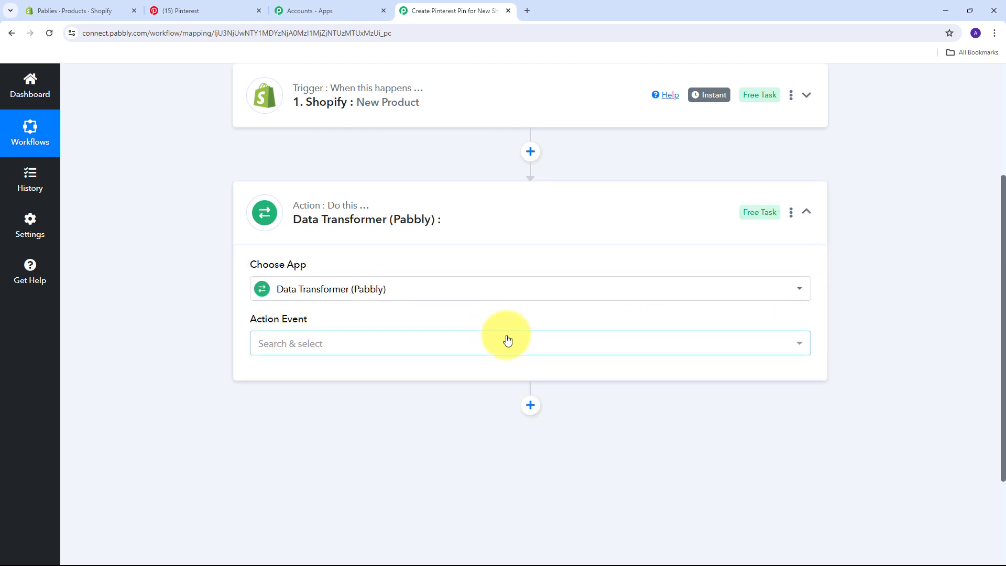
pyautogui.click(493, 342)
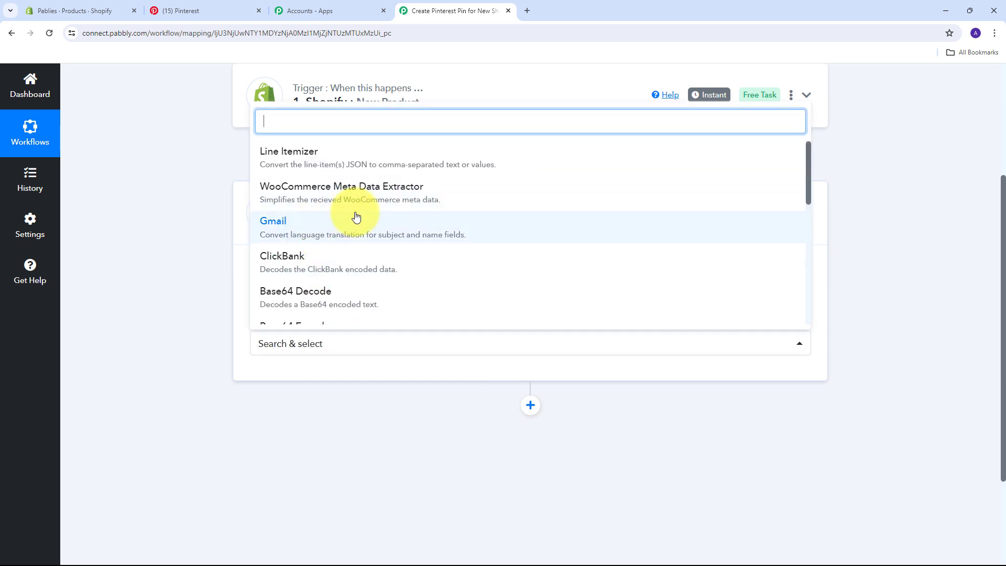
pyautogui.scroll(-2, 356, 217)
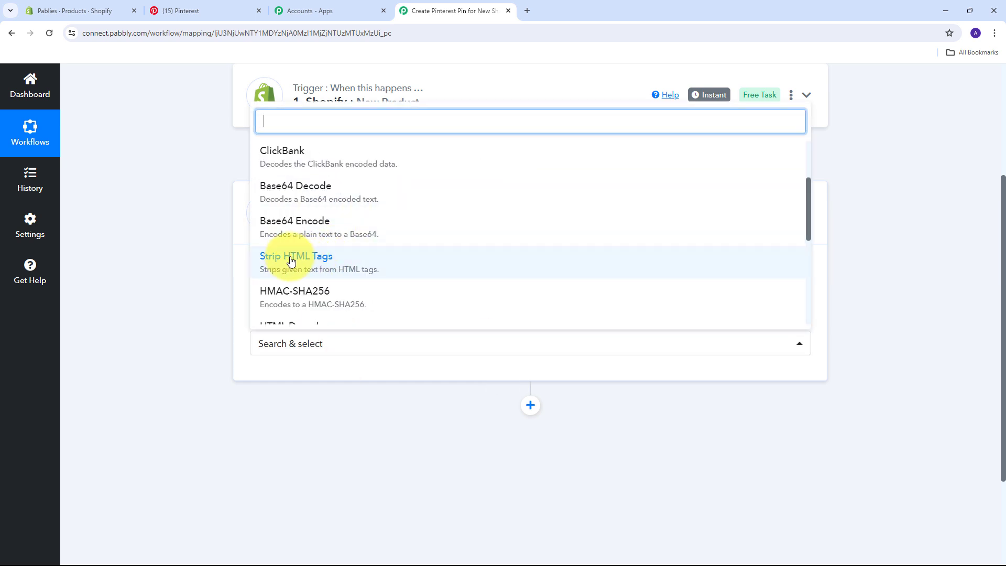
pyautogui.click(313, 262)
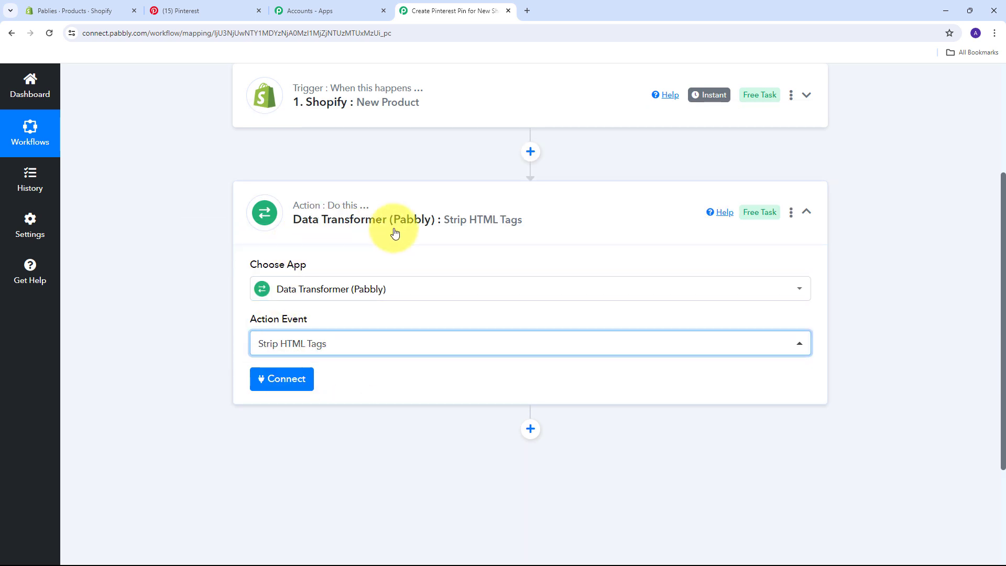
# Connect the Strip HTML Tags step and map Shopify New Product's Body Html into Encoded String
pyautogui.click(280, 383)
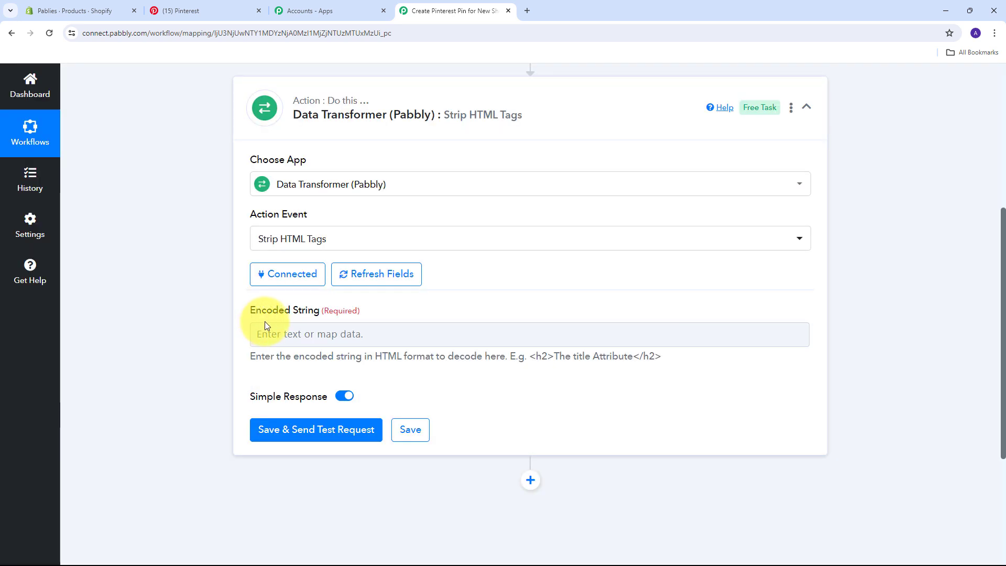
pyautogui.click(361, 334)
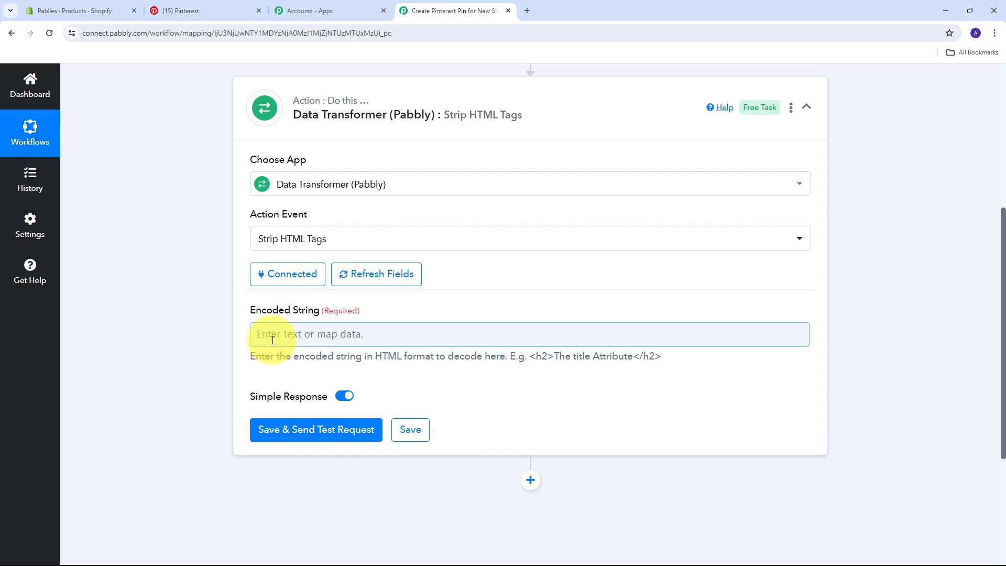
pyautogui.click(314, 336)
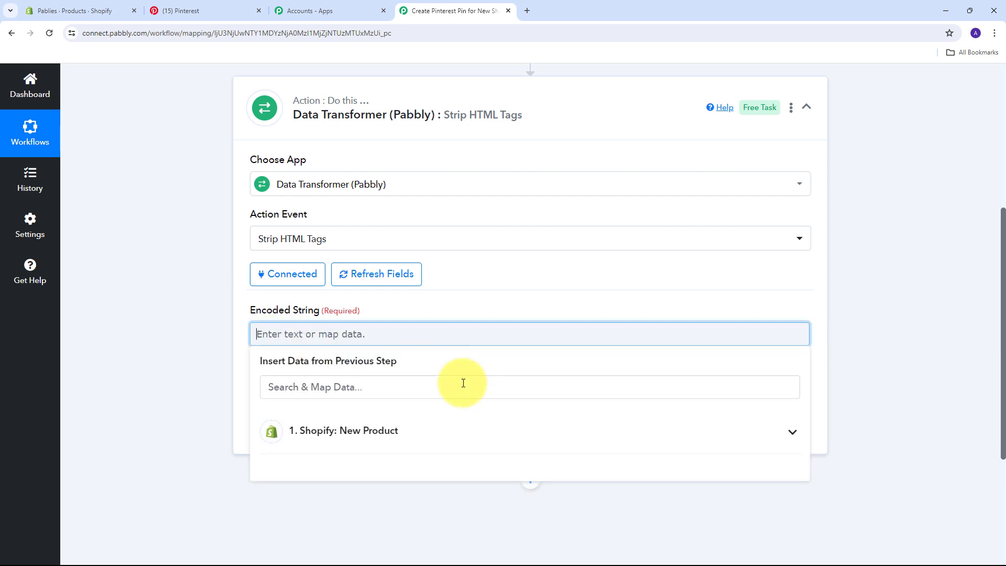
pyautogui.click(397, 432)
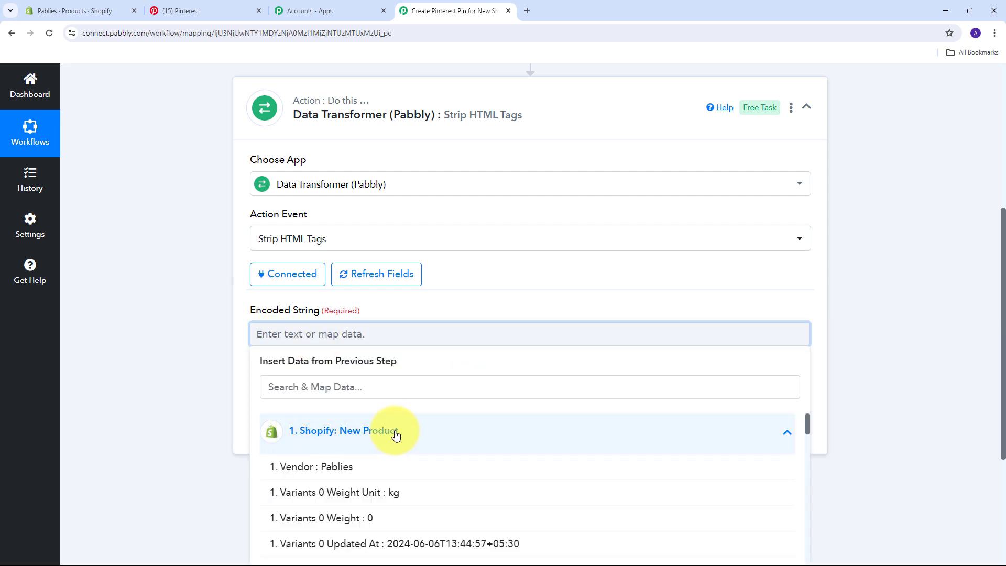
pyautogui.scroll(-10, 413, 427)
pyautogui.scroll(-5, 423, 424)
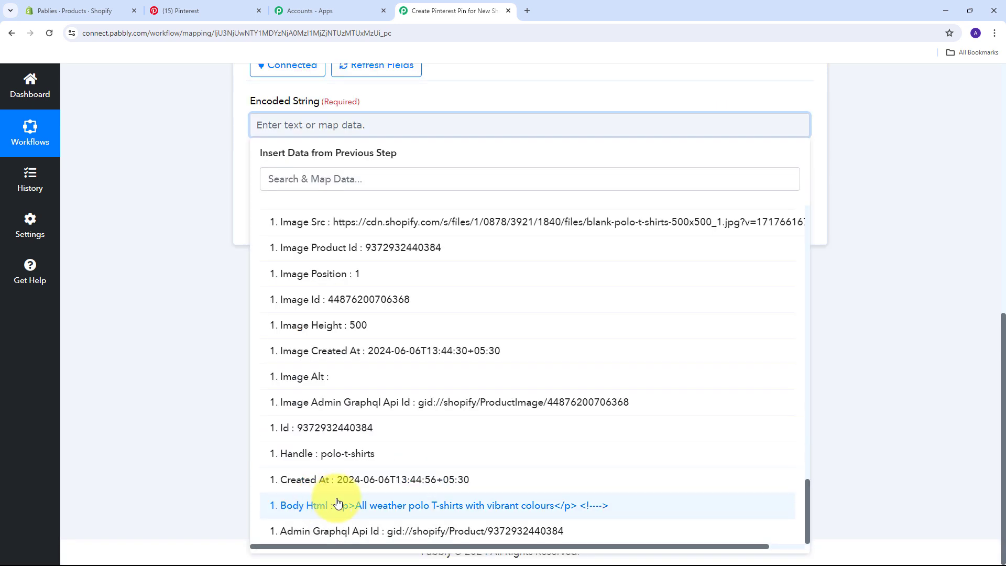
pyautogui.click(416, 502)
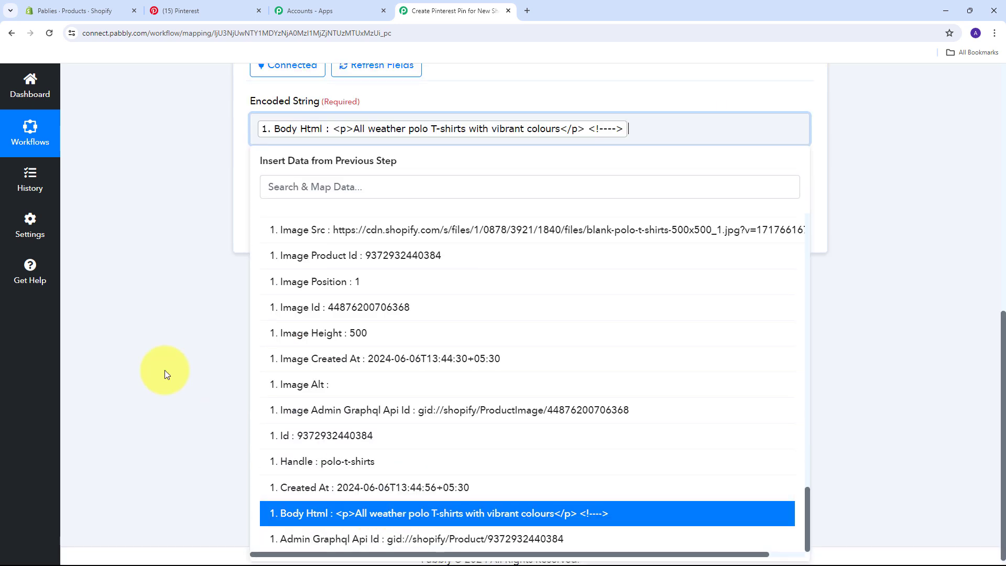
pyautogui.click(164, 372)
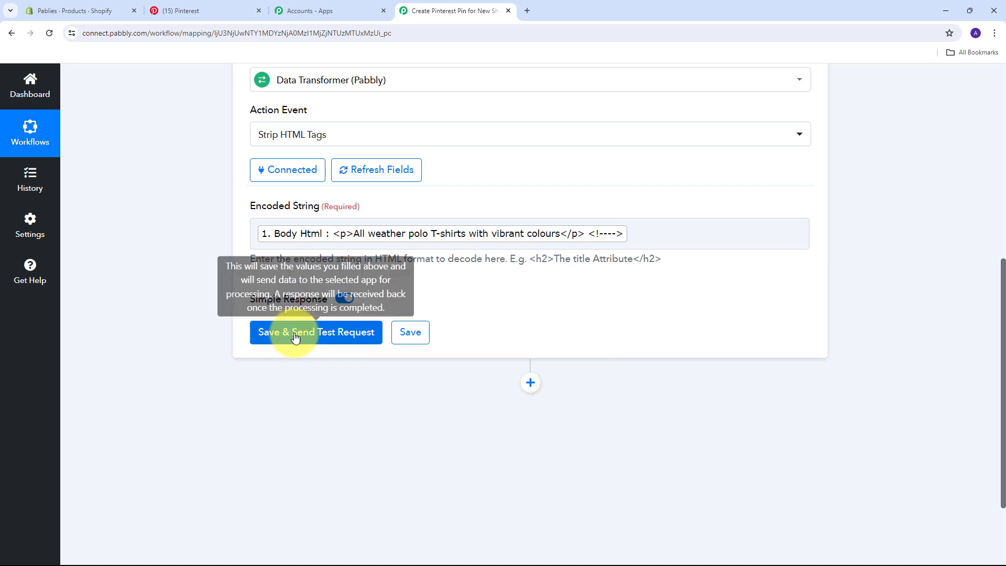
pyautogui.click(300, 335)
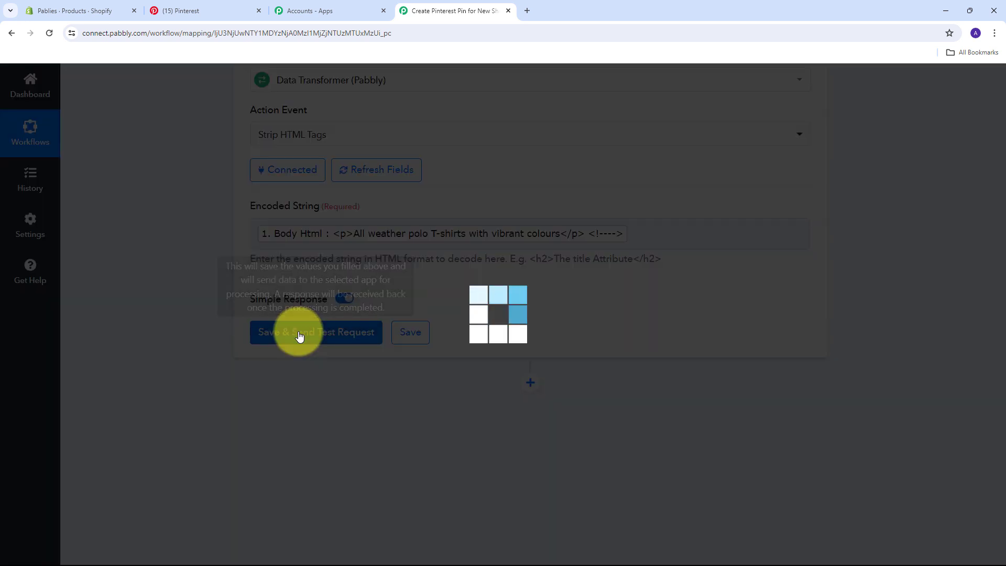
pyautogui.scroll(-1, 261, 344)
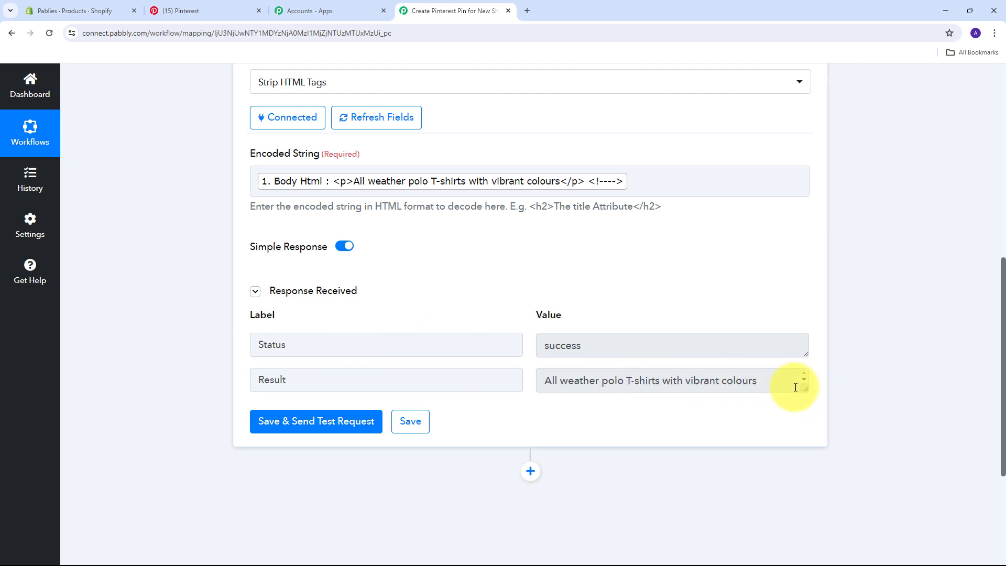
pyautogui.moveTo(803, 390); pyautogui.dragTo(803, 441)
pyautogui.click(775, 394)
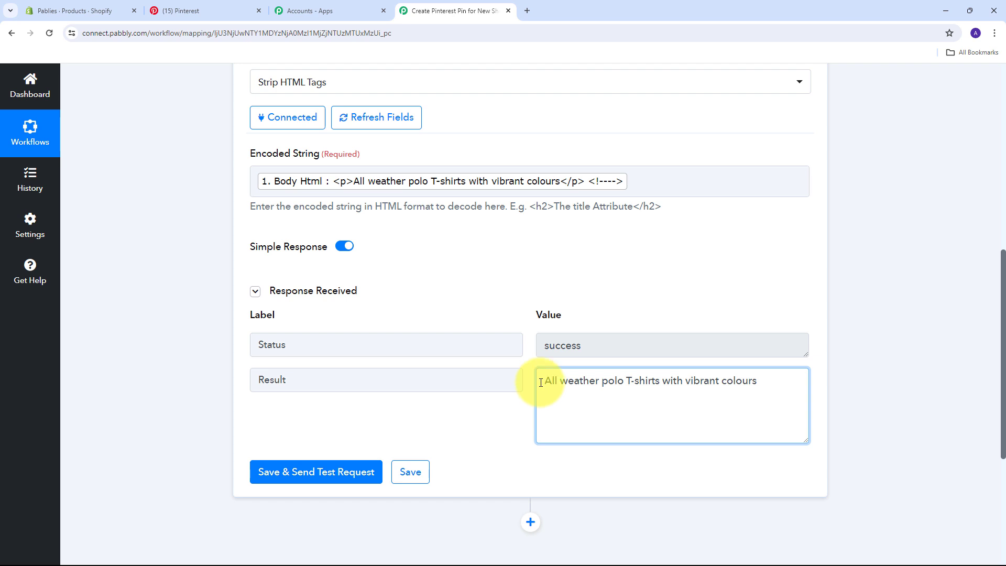
pyautogui.moveTo(545, 381); pyautogui.dragTo(757, 382)
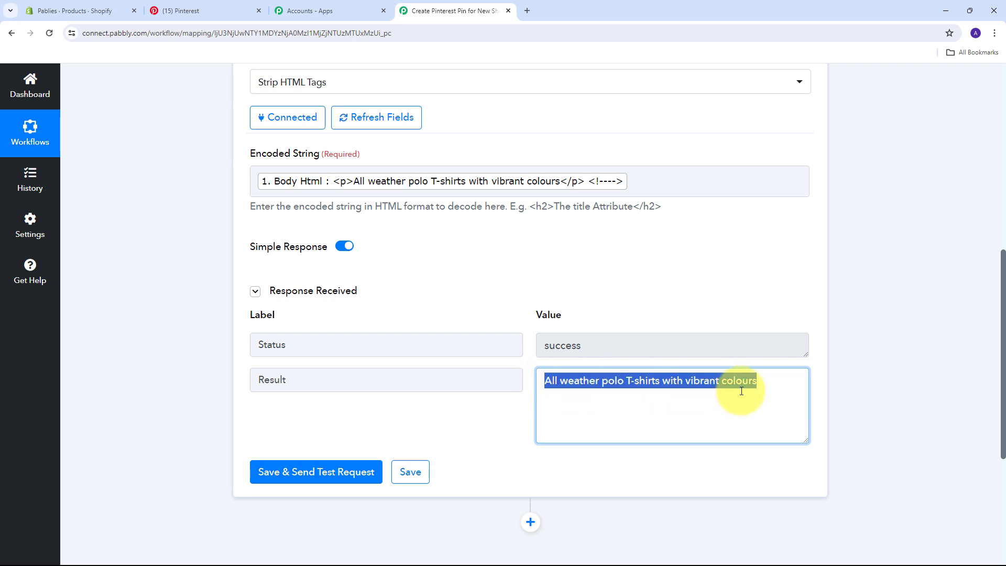
pyautogui.click(639, 313)
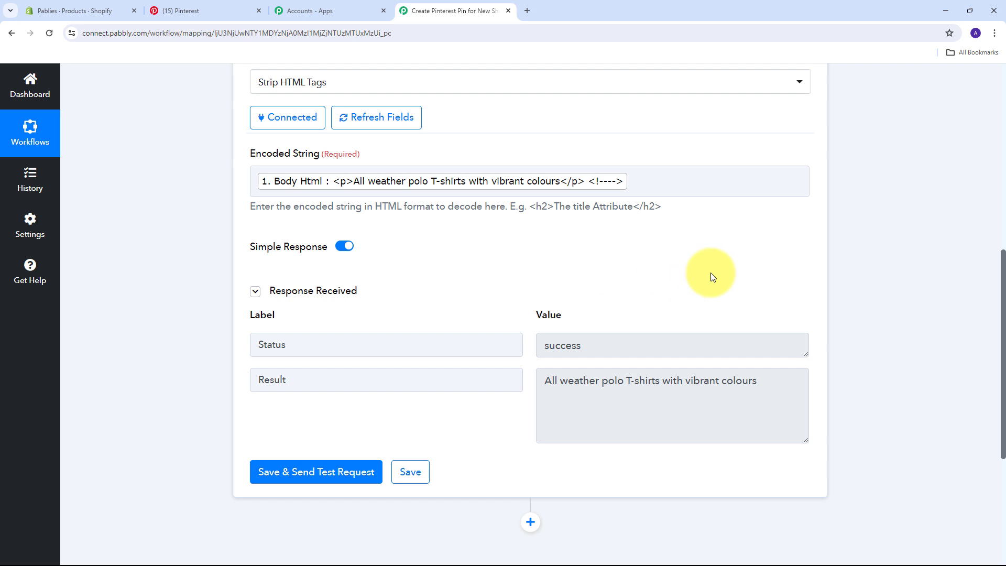
pyautogui.scroll(-5, 861, 226)
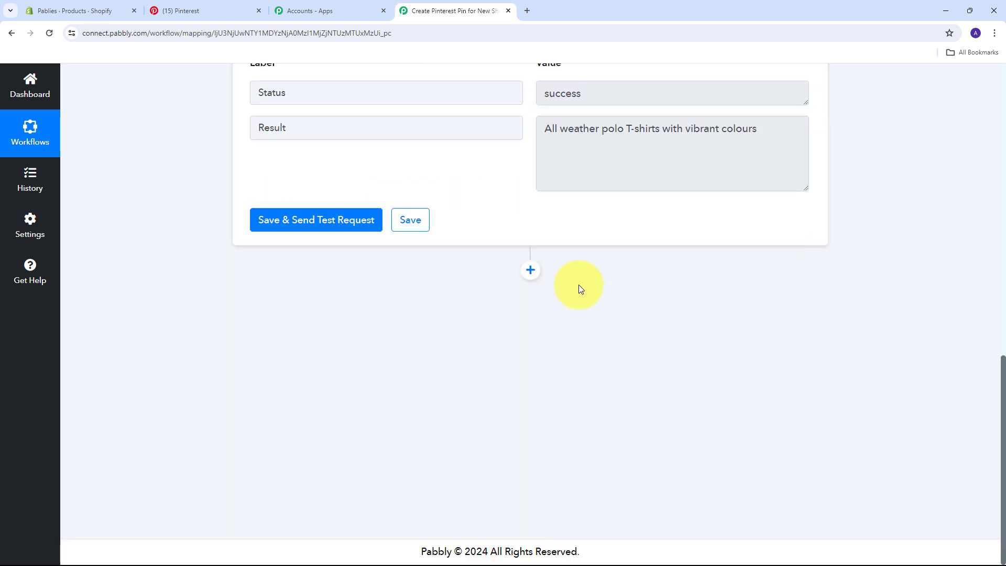
# Add a third step using Pinterest with the Create Pin action event
pyautogui.click(531, 273)
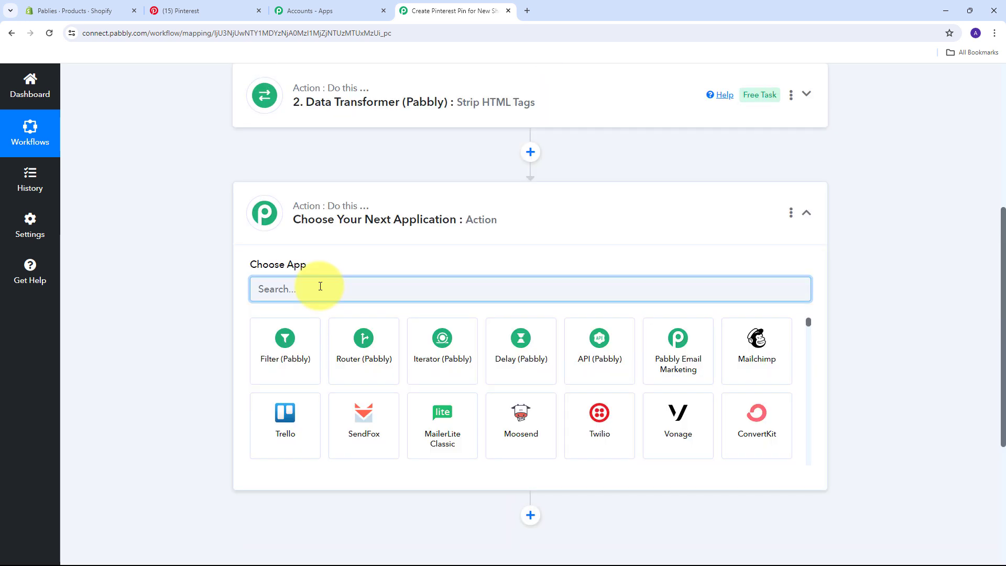
pyautogui.write('Pinterest')
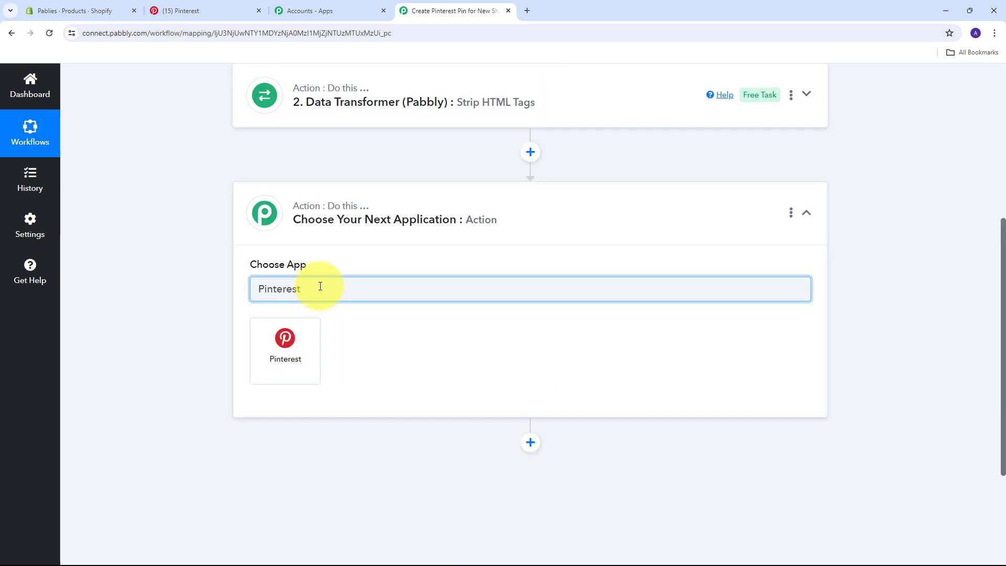
pyautogui.click(284, 349)
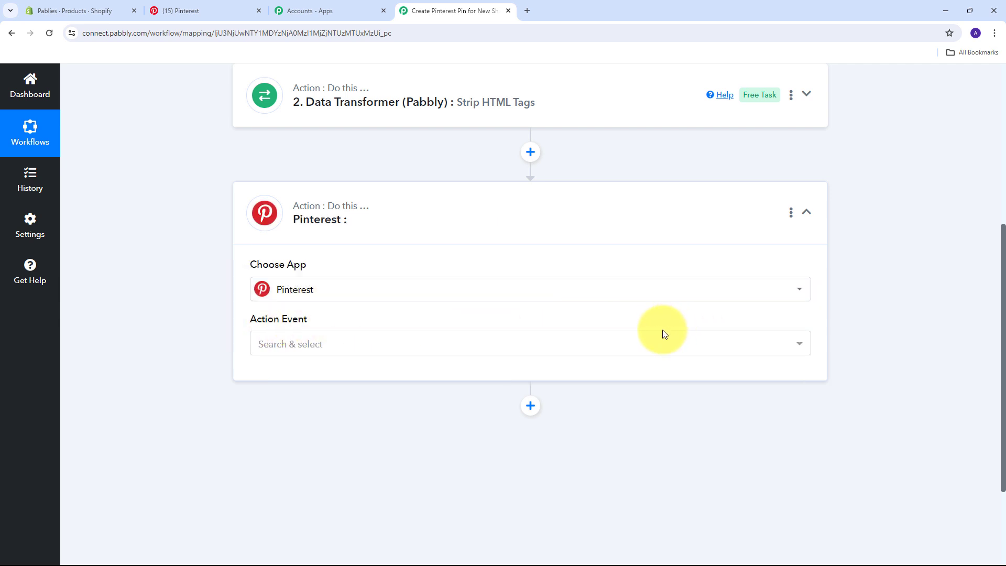
pyautogui.click(573, 344)
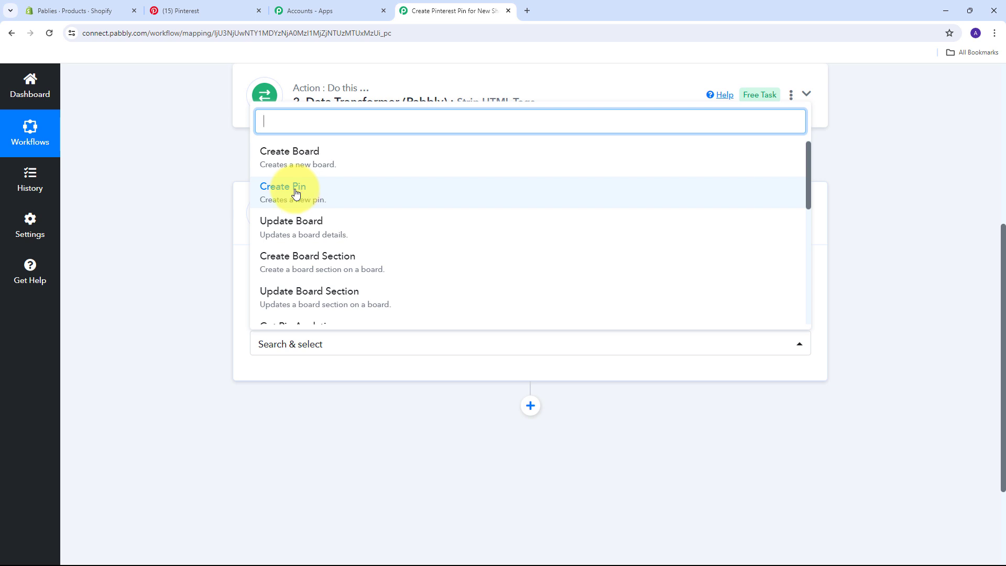
pyautogui.click(296, 194)
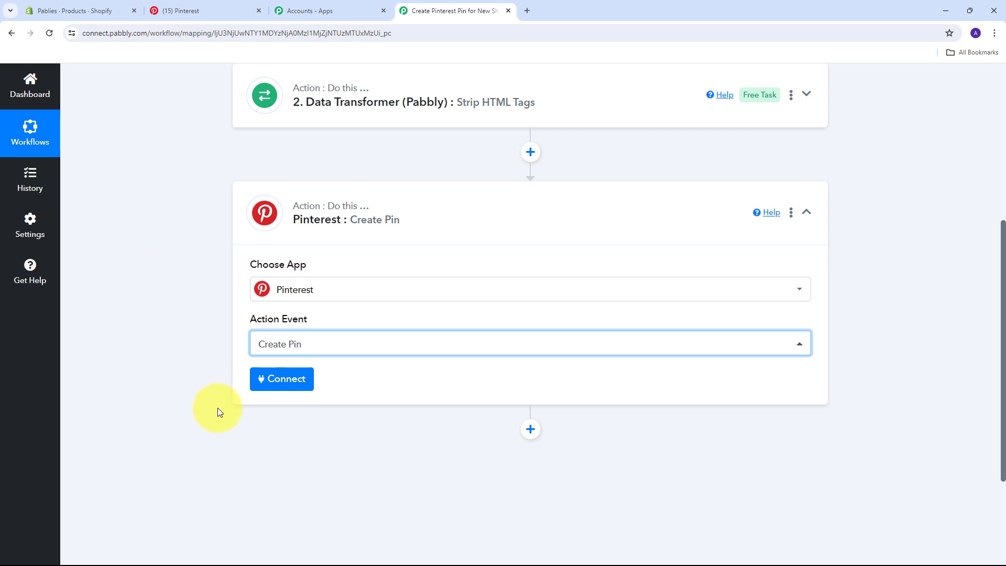
# Authorize a new Pinterest connection (Pinterest #7) for the Create Pin step by granting access
pyautogui.click(287, 382)
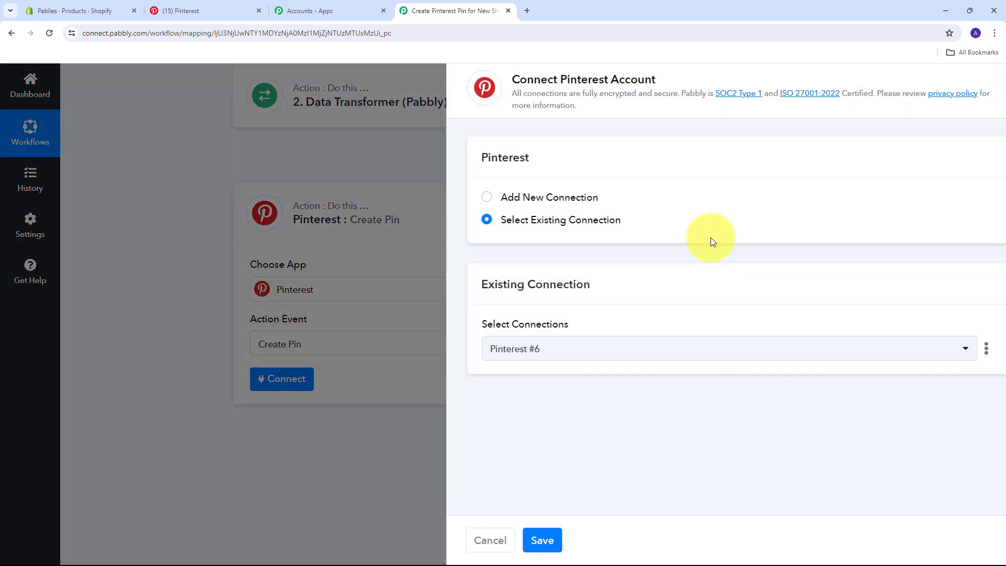
pyautogui.click(502, 198)
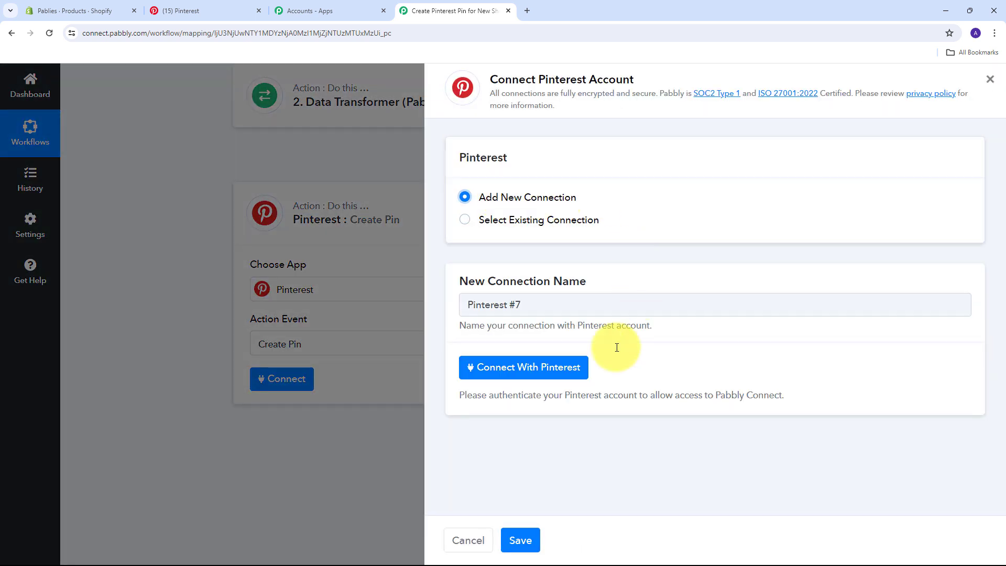
pyautogui.click(511, 373)
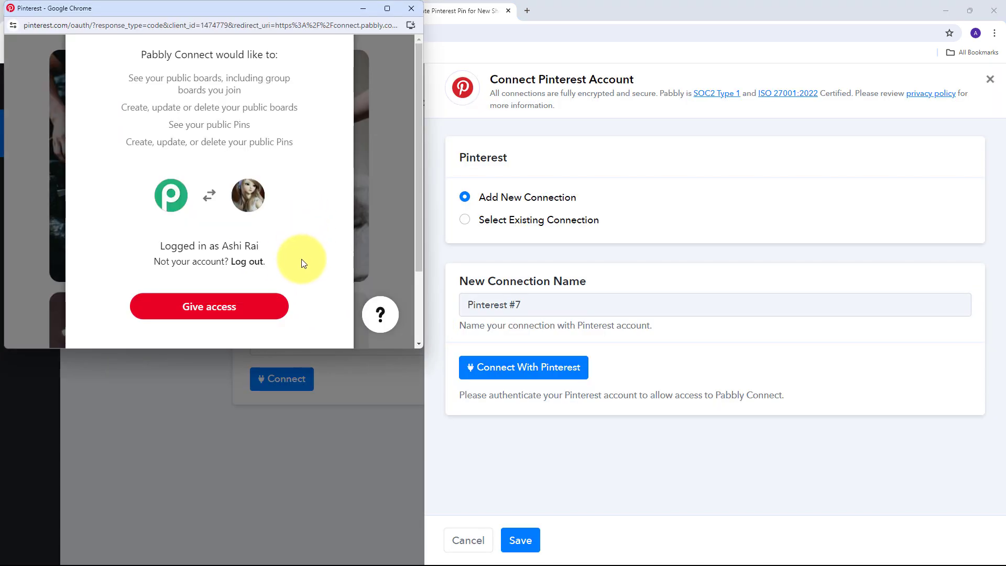
pyautogui.click(215, 309)
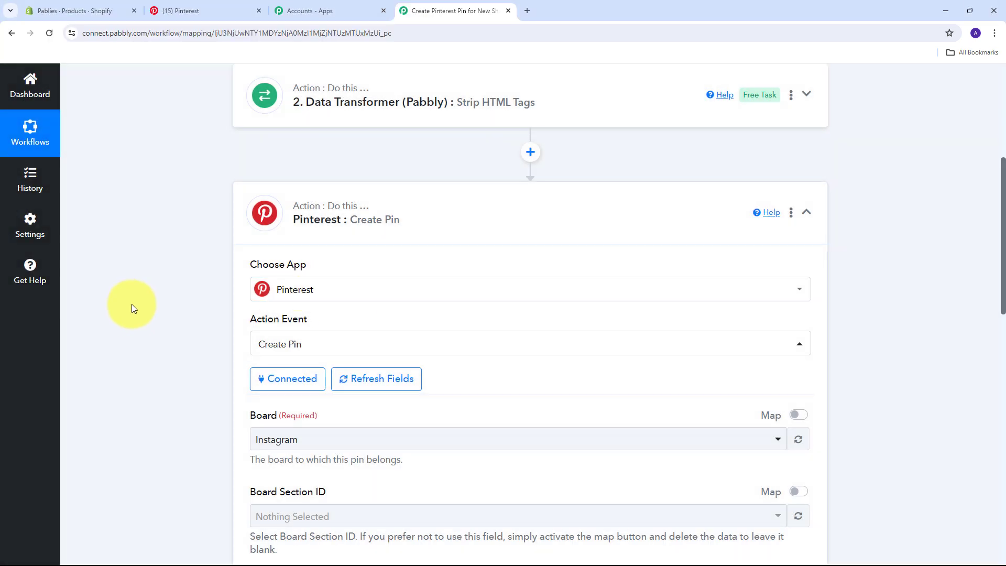
# Check the existing boards on the Pinterest tab, then return to the Pabbly workflow
pyautogui.scroll(-2, 157, 269)
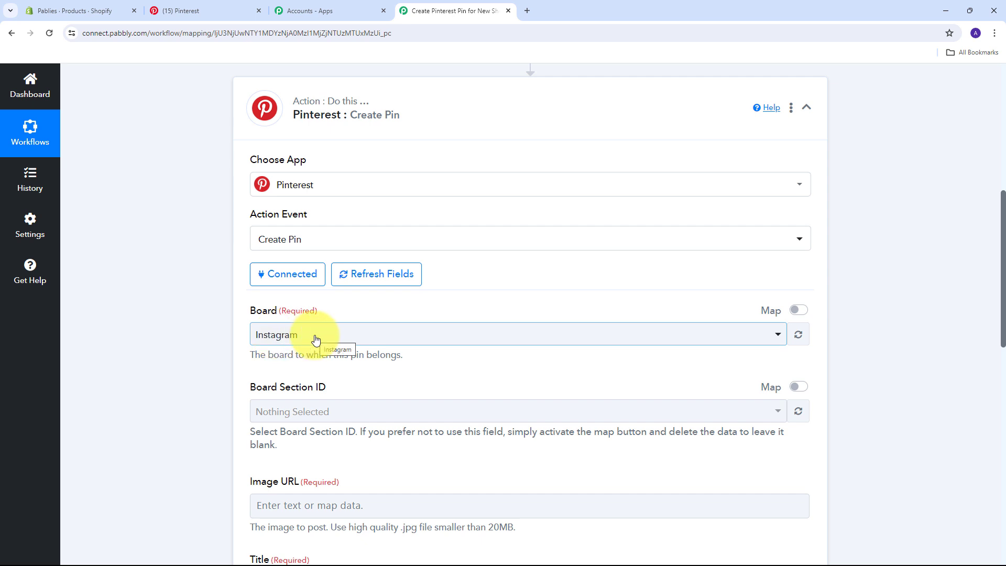
pyautogui.hotkey('ctrl', '2')
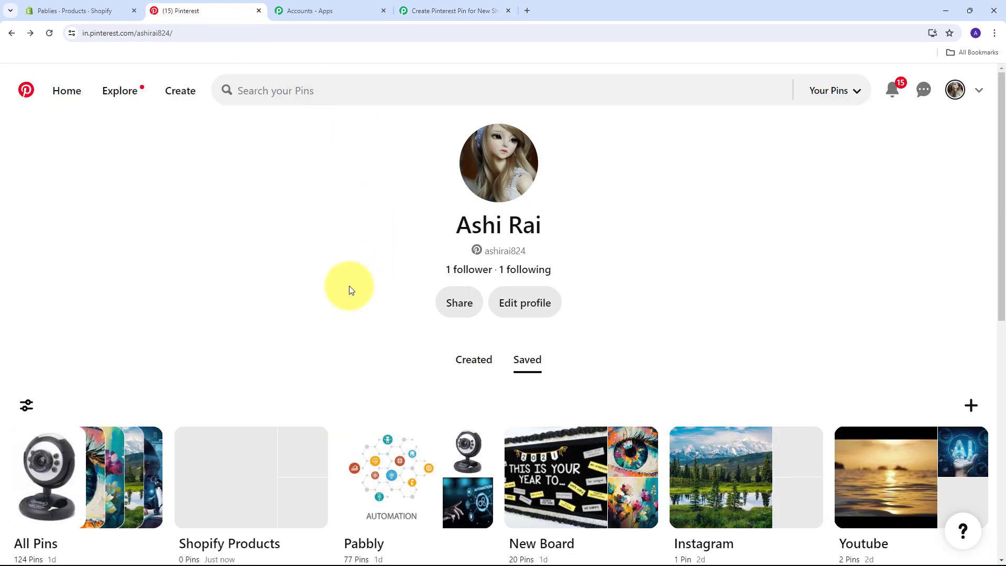
pyautogui.scroll(-2, 271, 338)
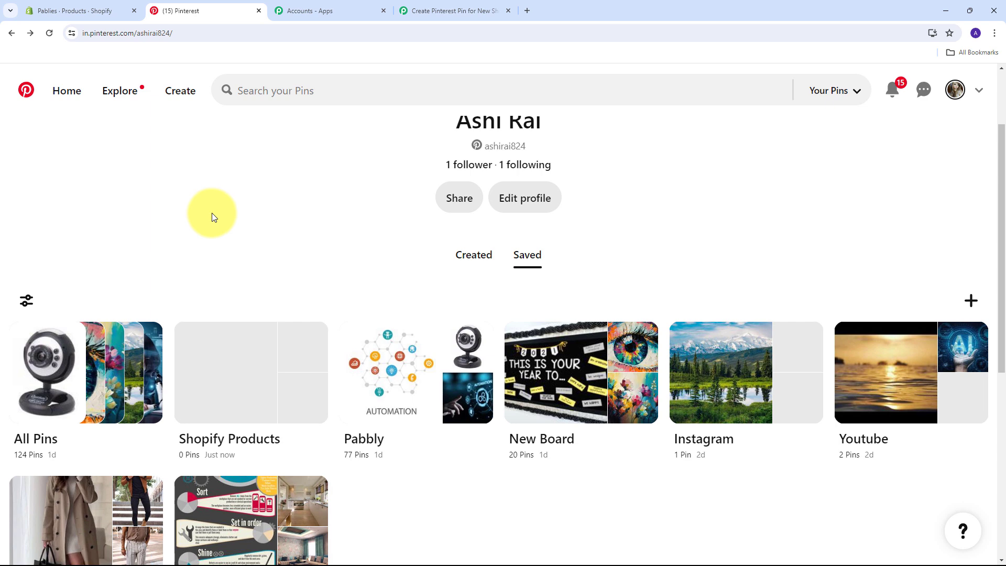
pyautogui.click(419, 11)
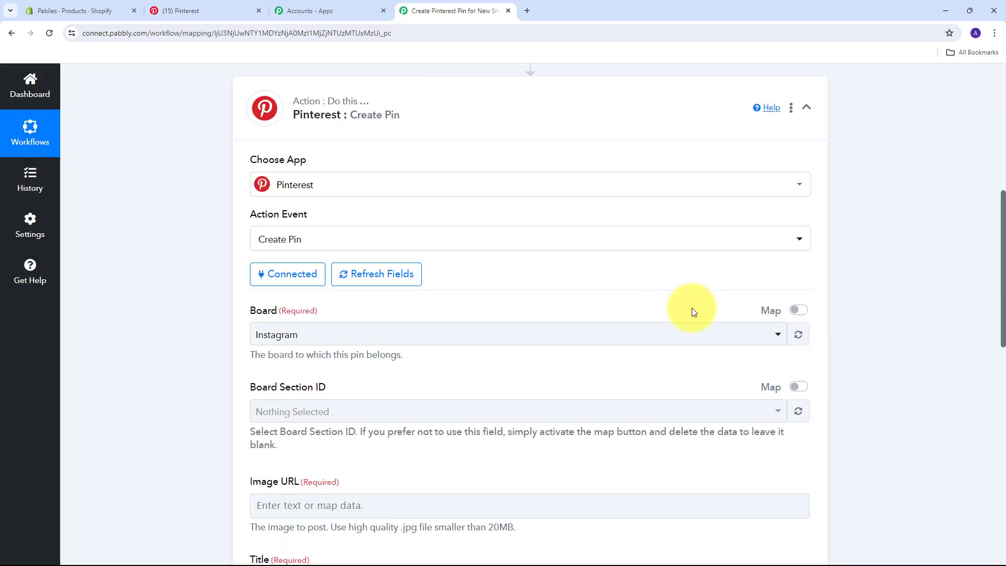
# Refresh the board list and choose Shopify Products as the pin's Board
pyautogui.click(798, 334)
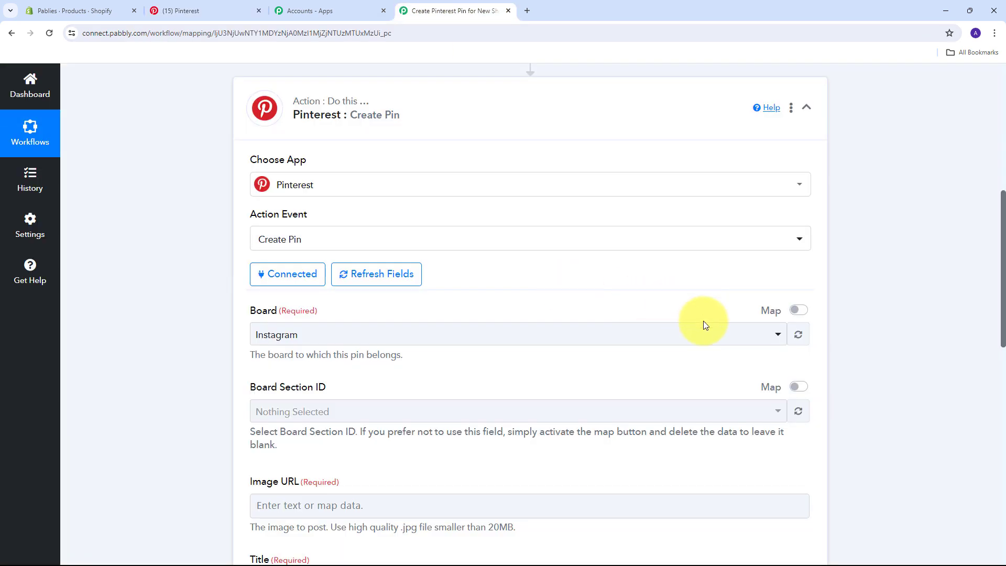
pyautogui.click(622, 337)
pyautogui.scroll(-1, 377, 413)
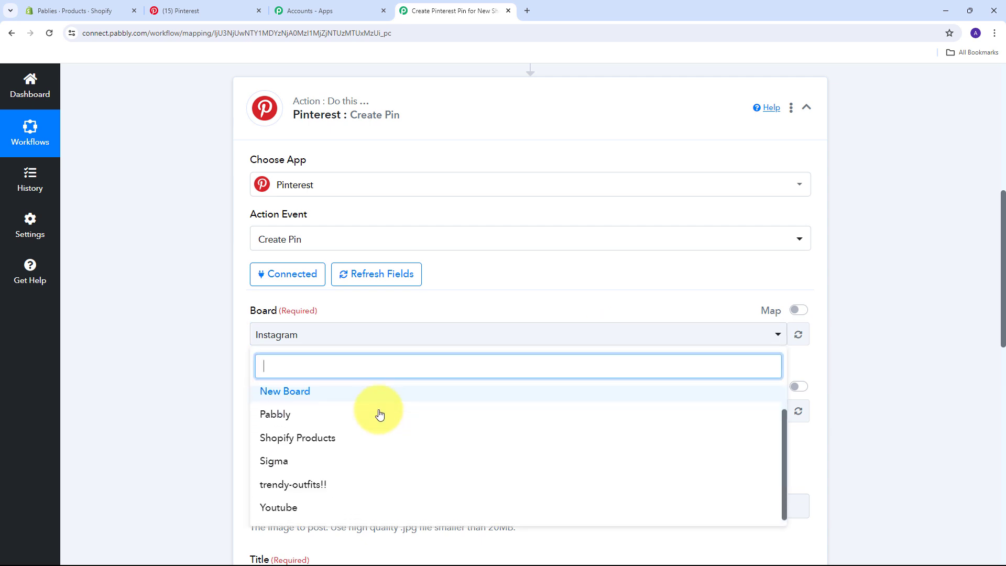
pyautogui.scroll(1, 366, 418)
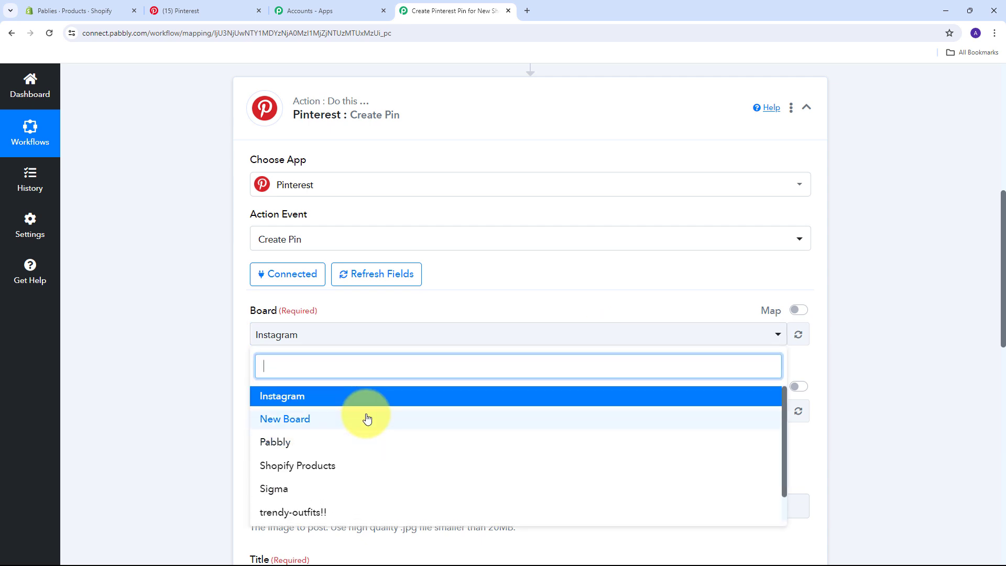
pyautogui.scroll(-1, 363, 417)
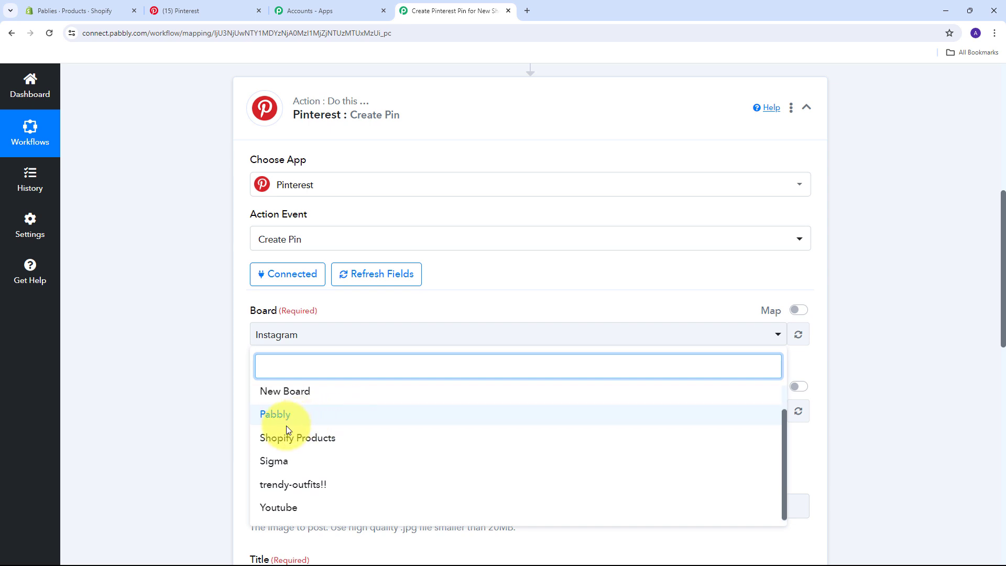
pyautogui.click(317, 442)
pyautogui.scroll(-4, 316, 282)
pyautogui.scroll(-1, 316, 282)
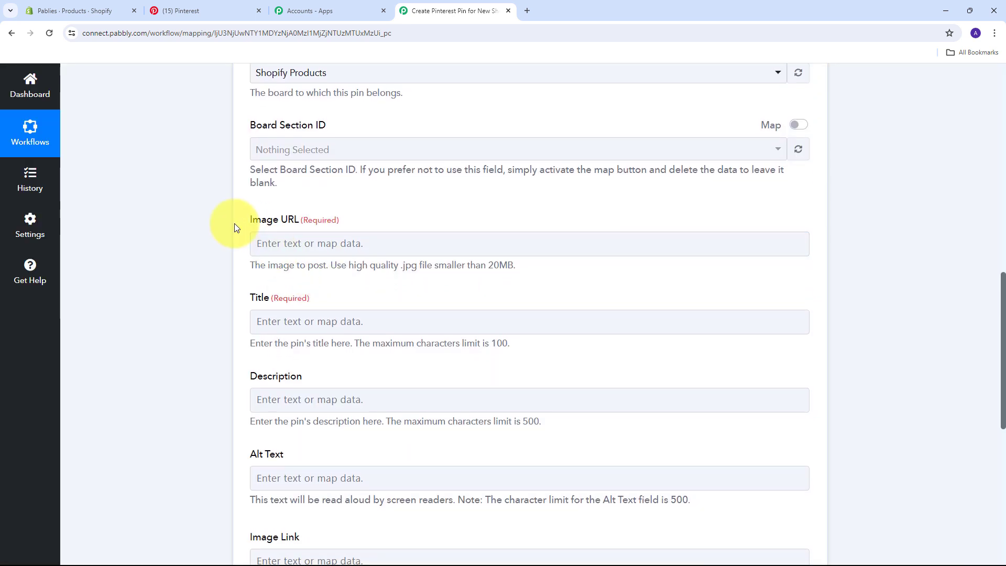
pyautogui.click(285, 244)
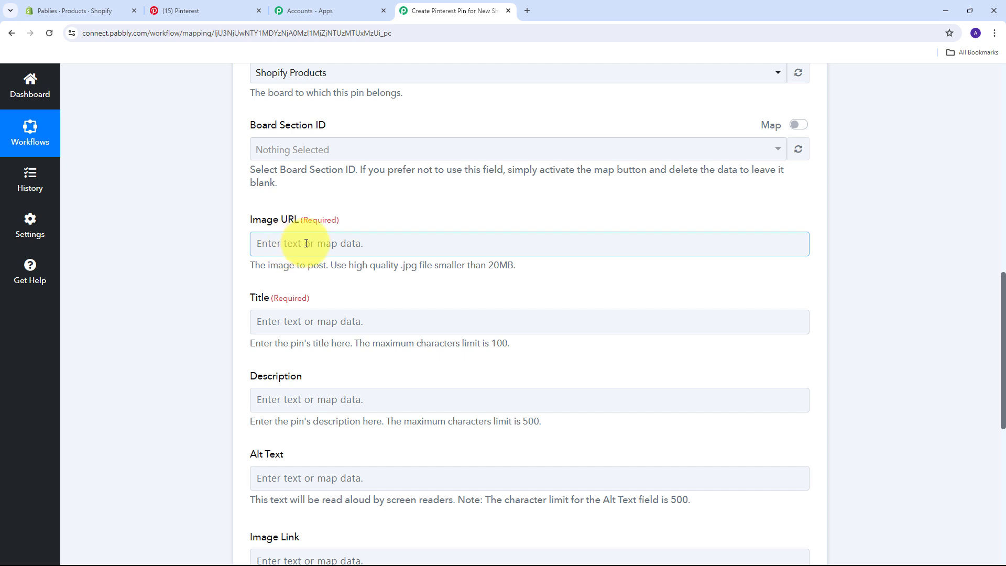
# Map the Shopify New Product image source into the pin's Image URL field
pyautogui.click(285, 245)
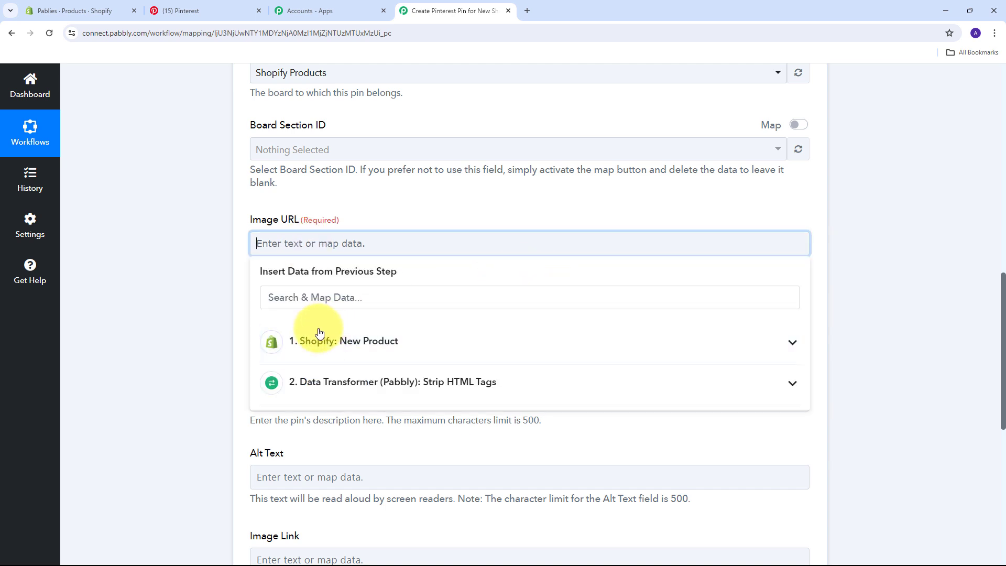
pyautogui.click(426, 342)
pyautogui.scroll(-15, 493, 424)
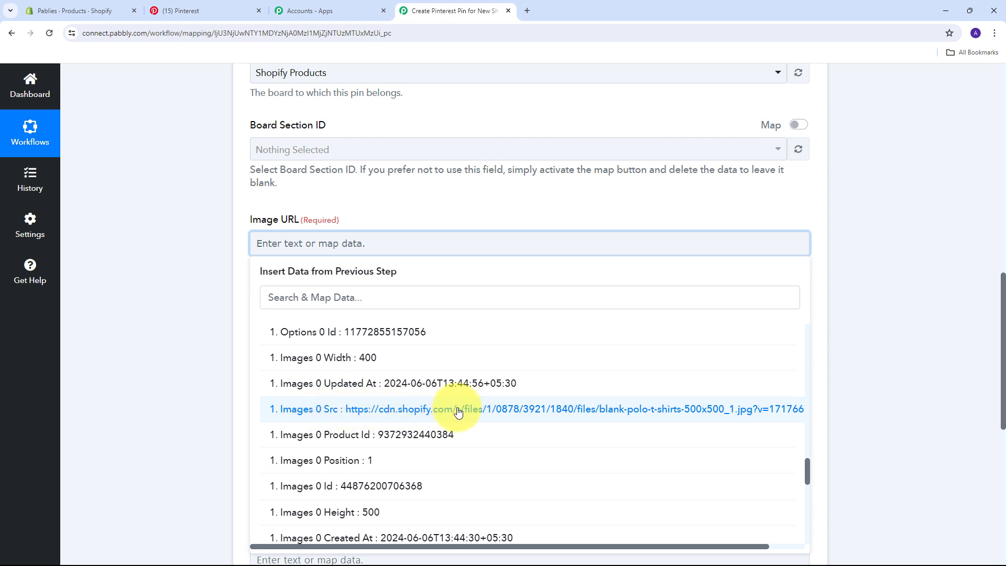
pyautogui.click(458, 412)
pyautogui.click(227, 297)
pyautogui.scroll(-2, 379, 297)
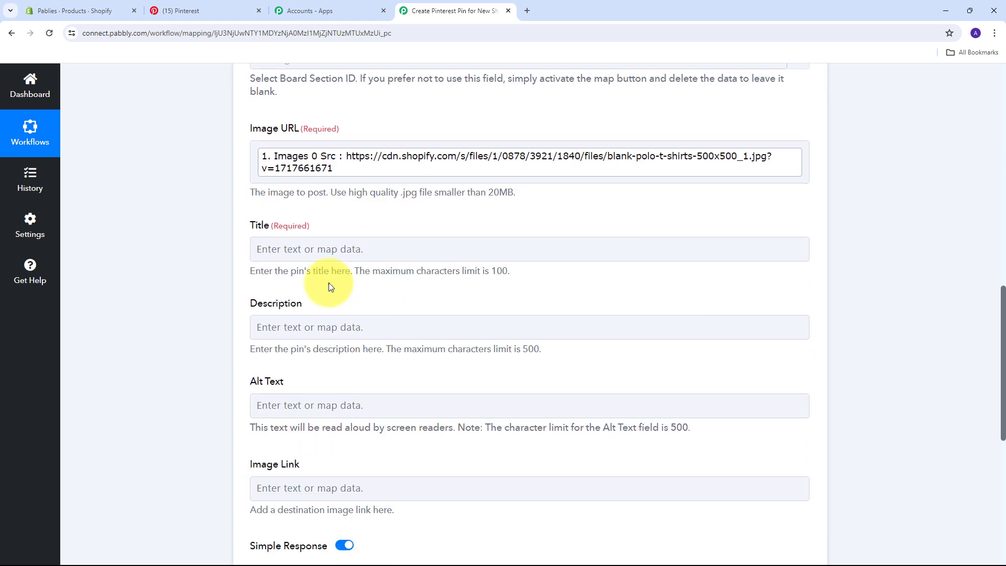
# Map the Shopify product title (Polo T-Shirts) into the pin's Title
pyautogui.click(263, 230)
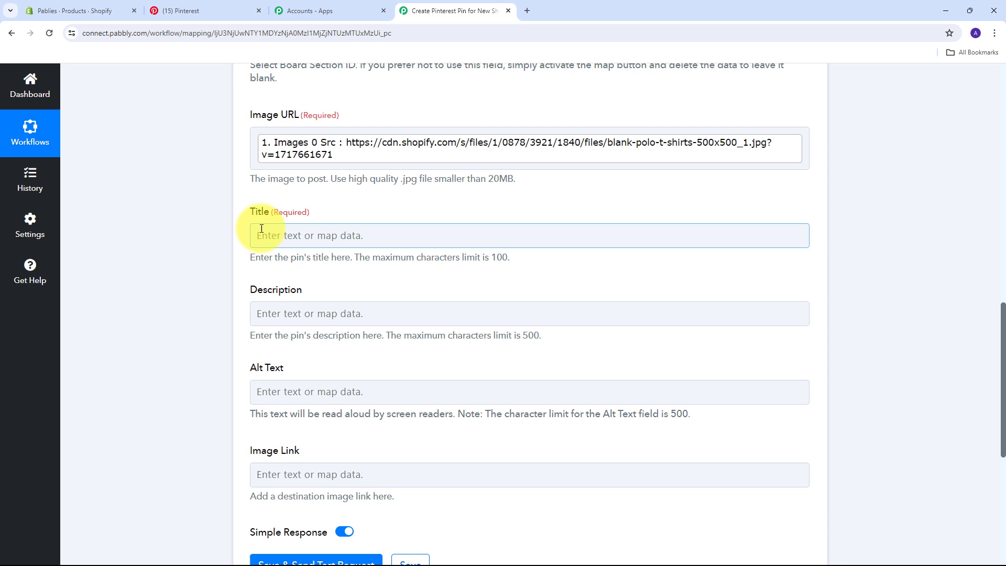
pyautogui.click(287, 235)
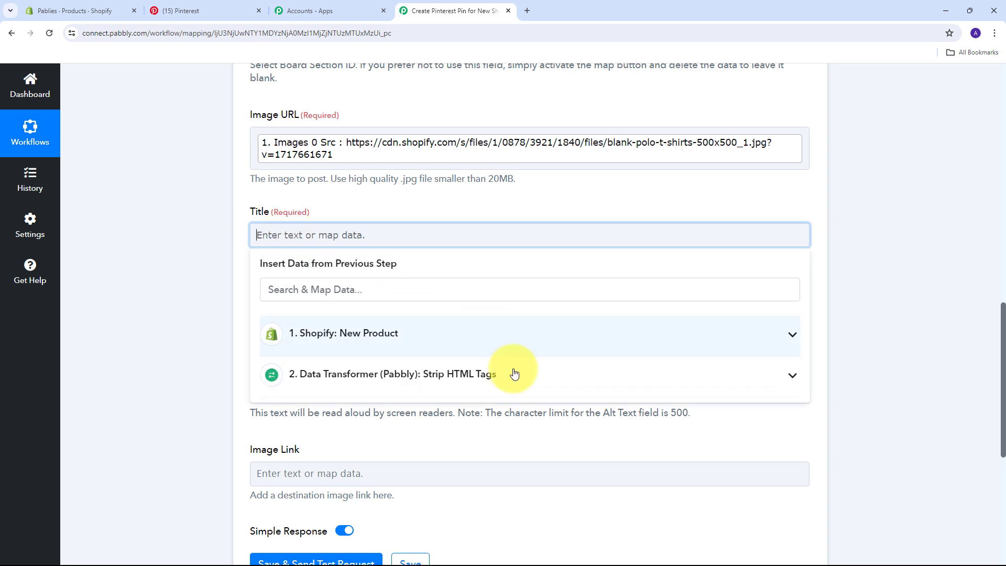
pyautogui.click(394, 339)
pyautogui.scroll(-7, 426, 375)
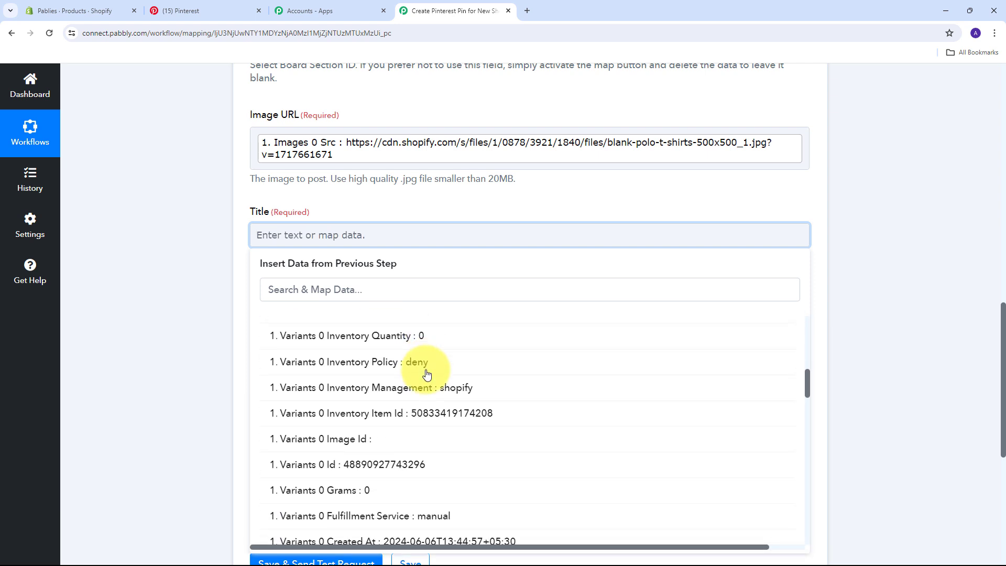
pyautogui.scroll(-3, 427, 375)
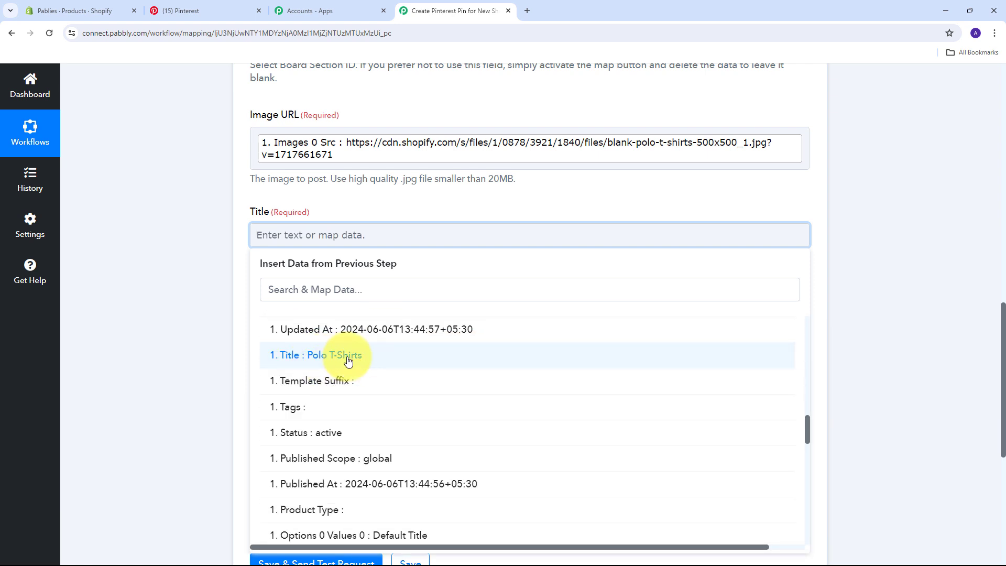
pyautogui.click(348, 361)
pyautogui.click(166, 287)
pyautogui.scroll(-1, 363, 291)
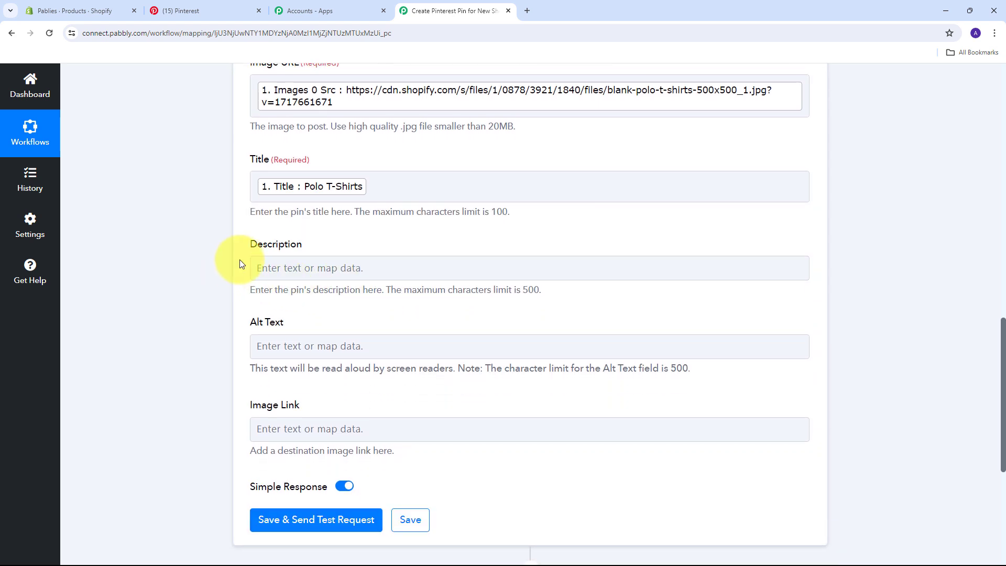
# Map the Strip HTML Tags Result into the pin's Description
pyautogui.click(284, 268)
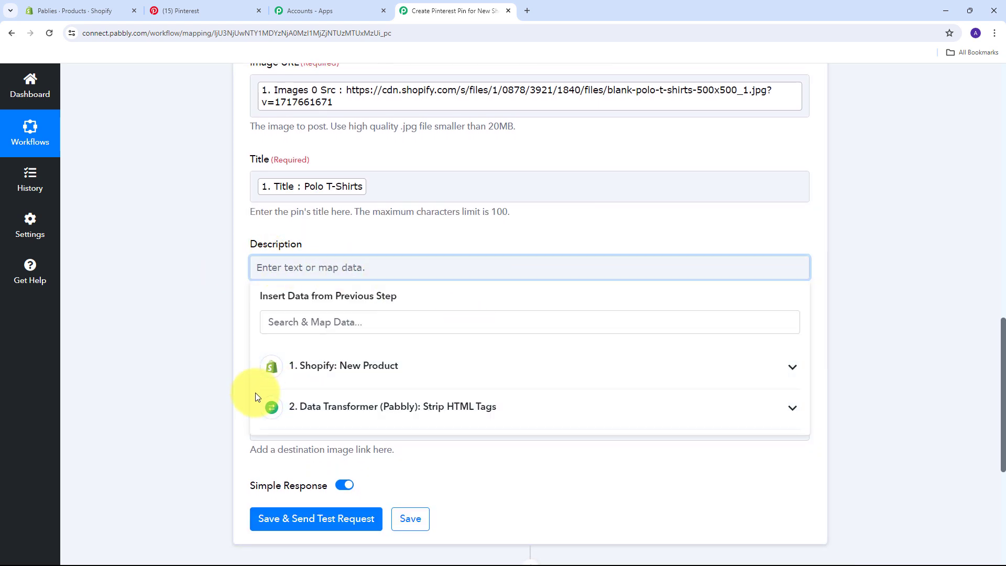
pyautogui.click(449, 407)
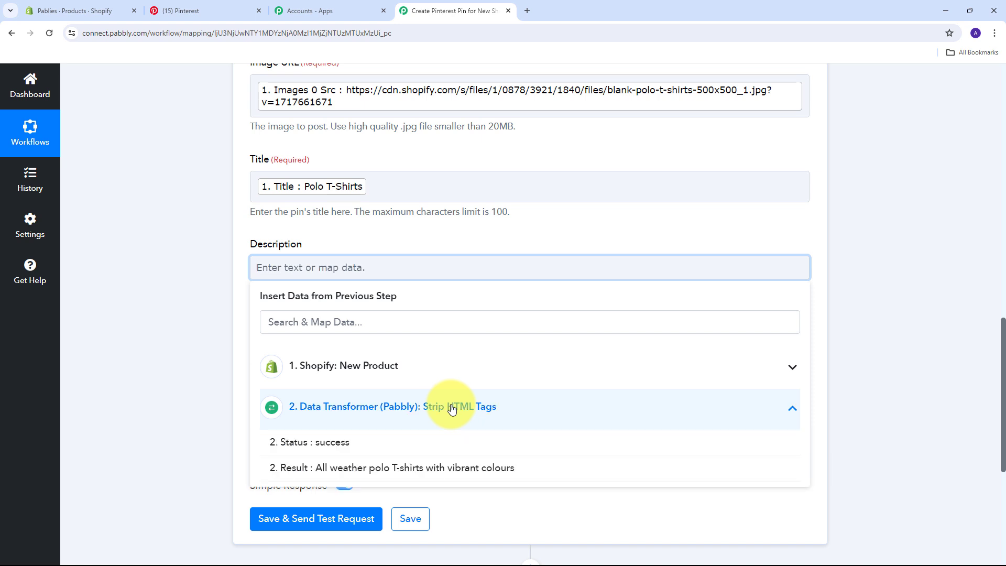
pyautogui.click(370, 469)
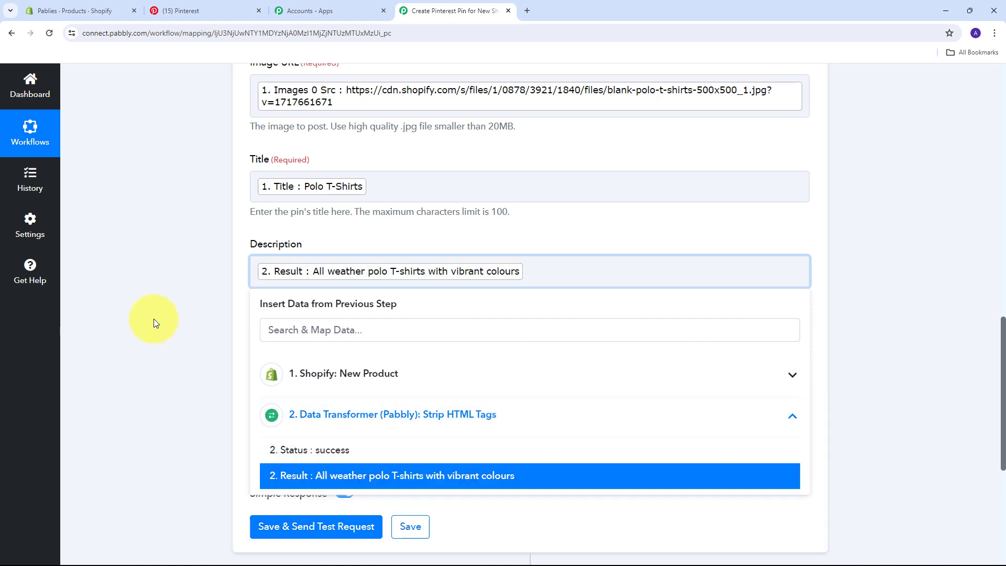
pyautogui.click(239, 373)
pyautogui.scroll(2, 239, 373)
pyautogui.scroll(2, 239, 373)
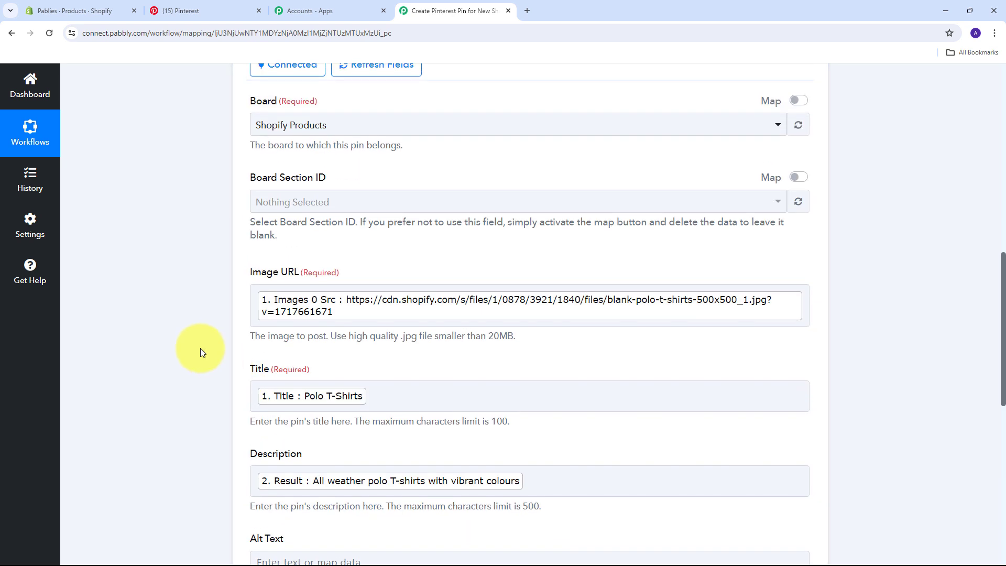
pyautogui.scroll(-2, 200, 348)
pyautogui.scroll(2, 200, 348)
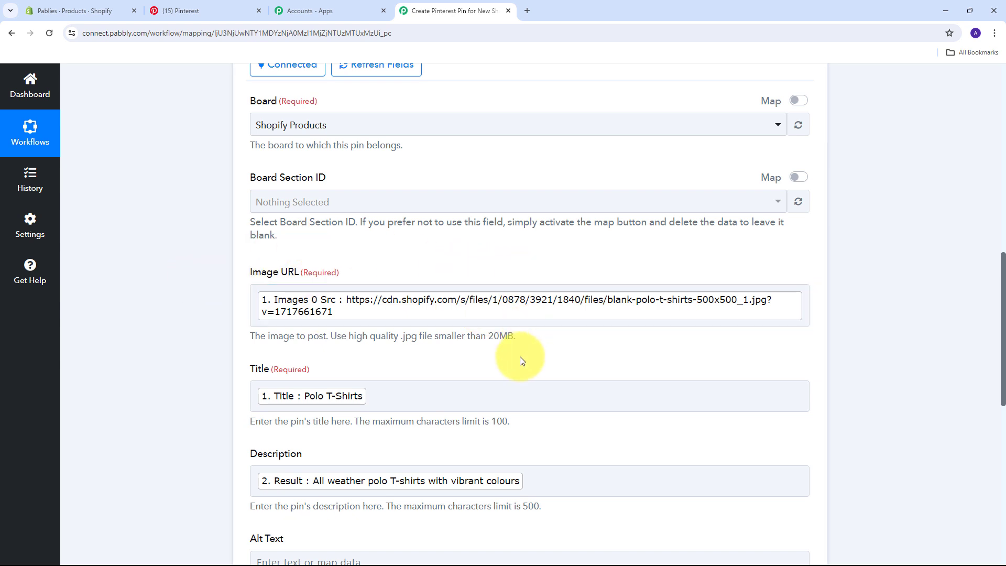
pyautogui.scroll(-1, 445, 357)
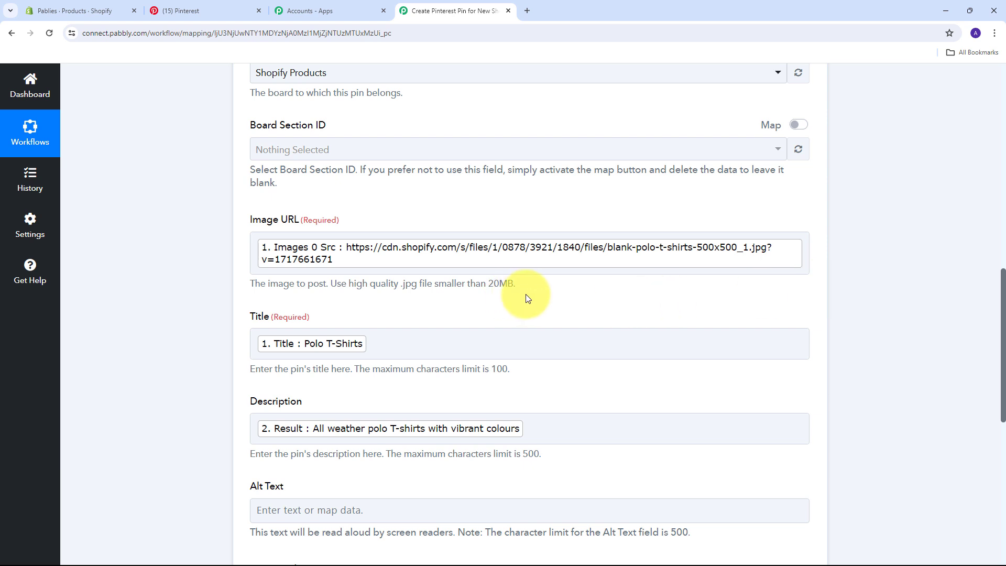
pyautogui.scroll(-7, 530, 292)
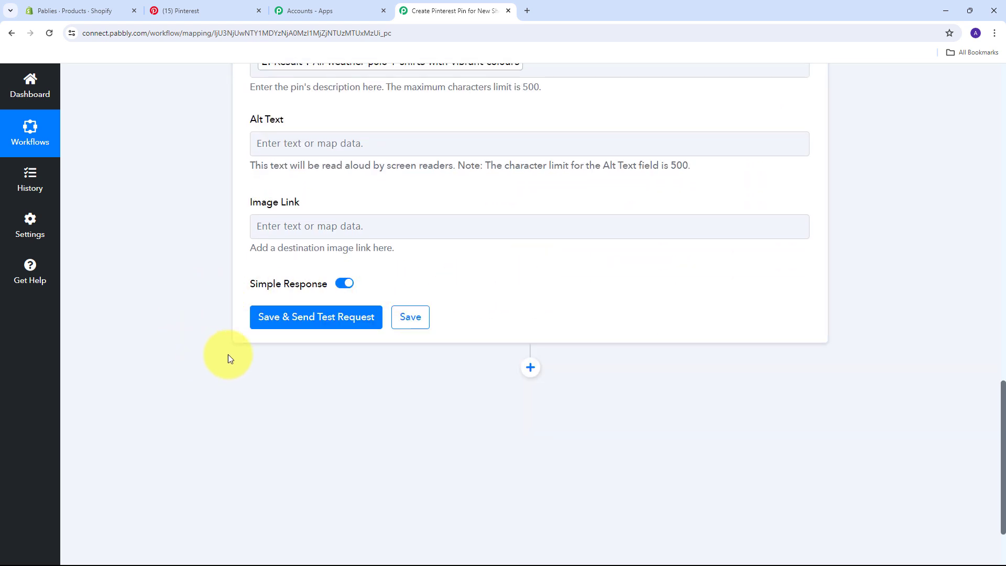
# Save the Create Pin step, send a test request, and review the Polo T-Shirts pin response
pyautogui.click(318, 318)
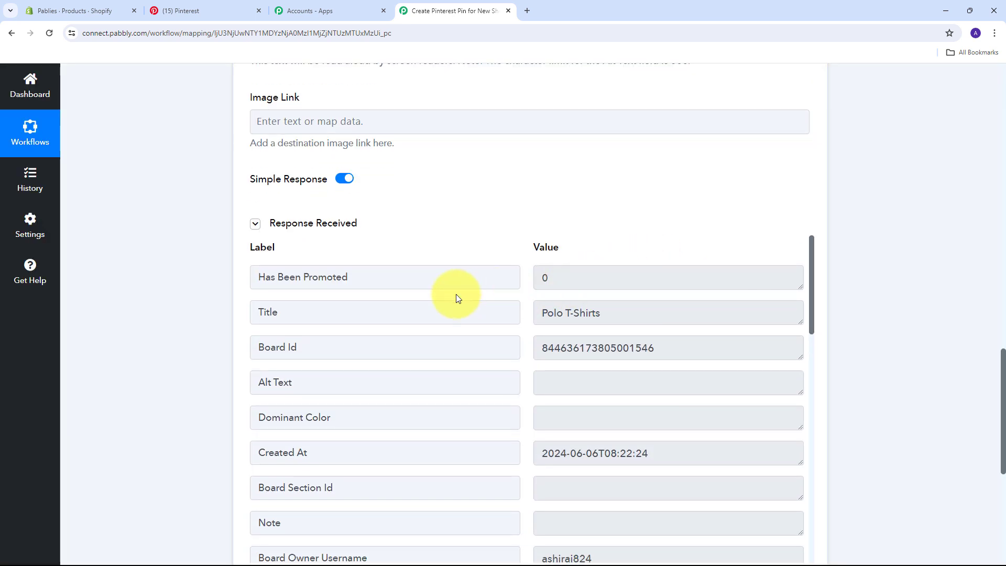
pyautogui.scroll(-2, 876, 266)
pyautogui.scroll(-1, 645, 283)
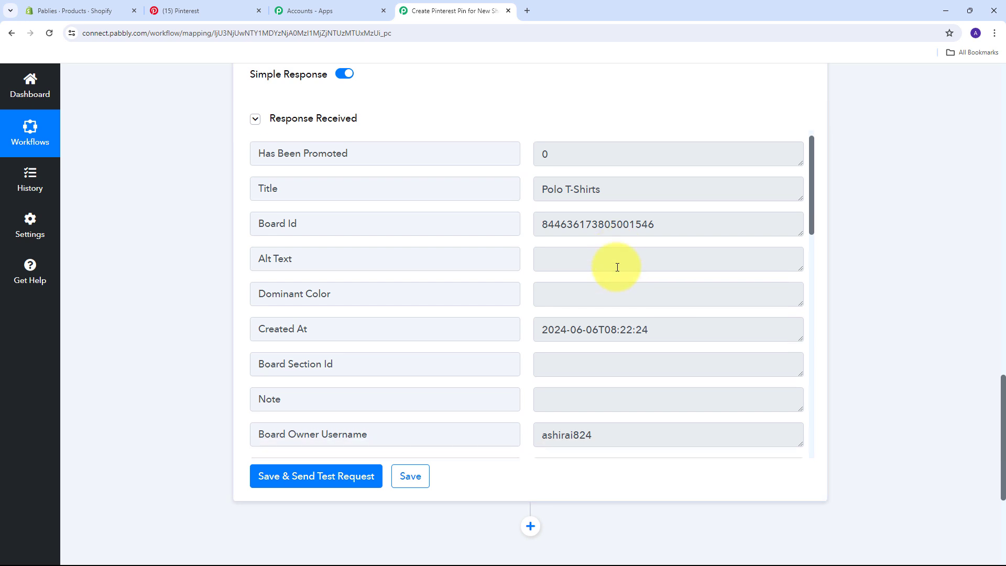
pyautogui.scroll(-4, 617, 267)
pyautogui.scroll(5, 617, 265)
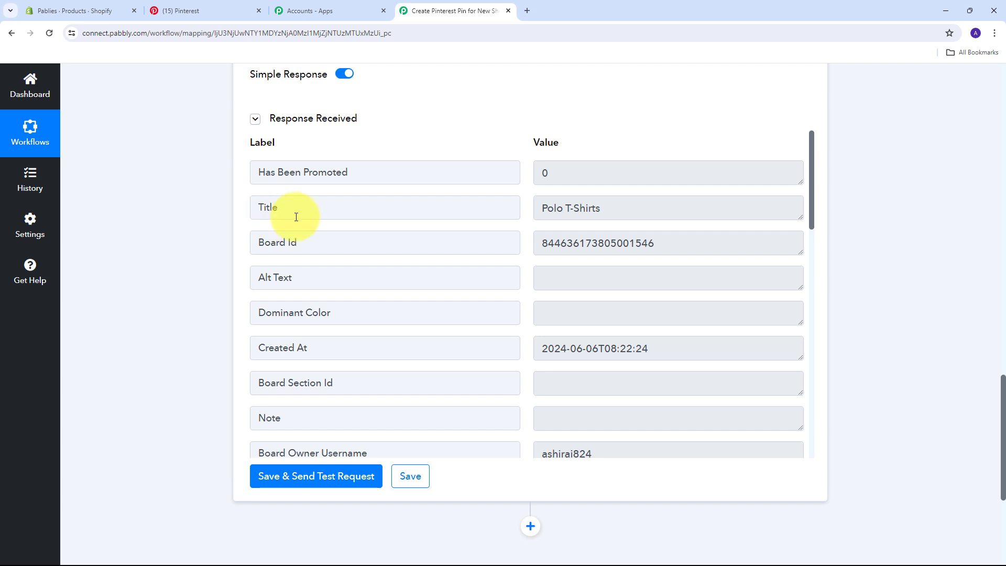
# Reload the Pinterest profile, open the Shopify Products board and its Polo T-Shirts pin
pyautogui.click(200, 13)
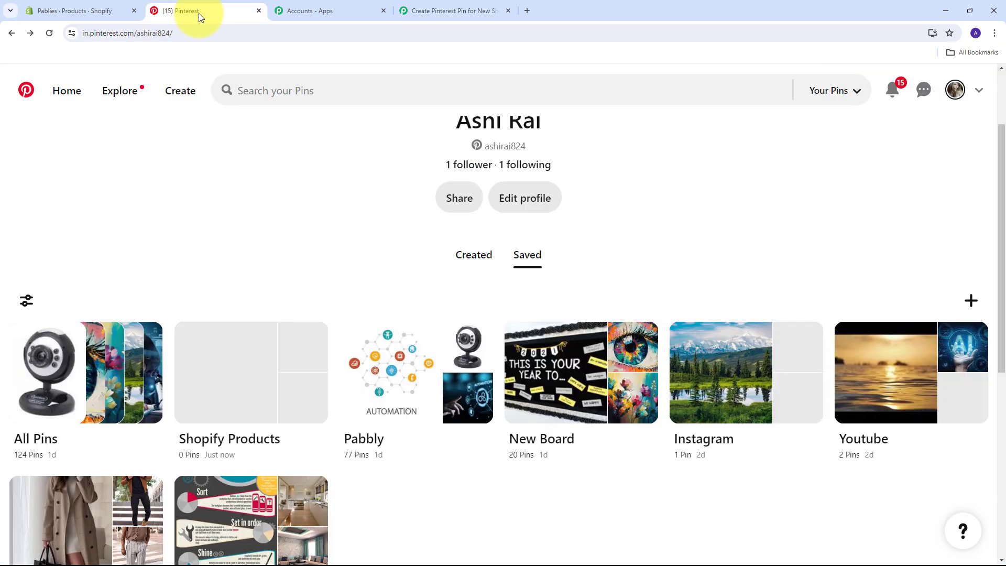
pyautogui.click(48, 34)
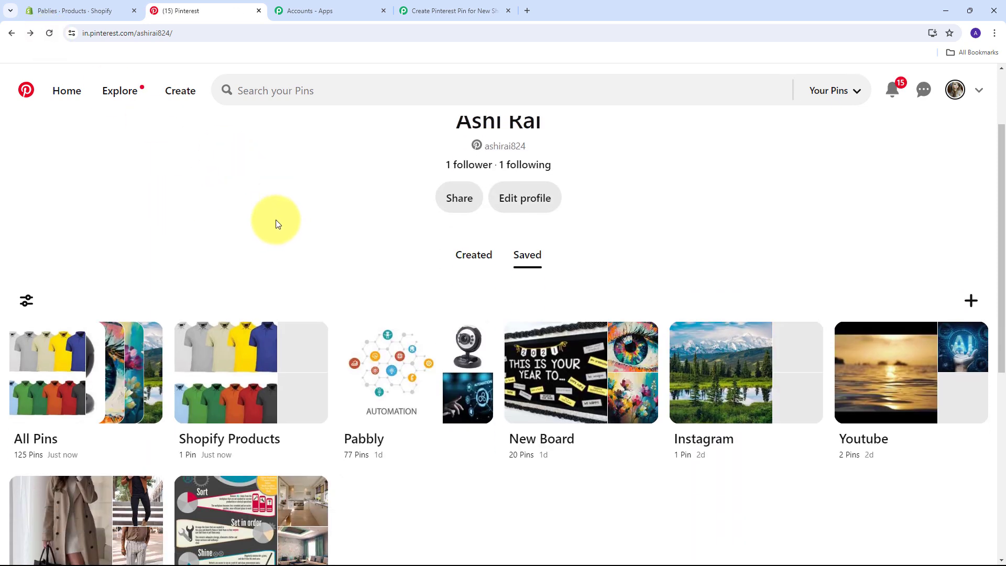
pyautogui.click(232, 403)
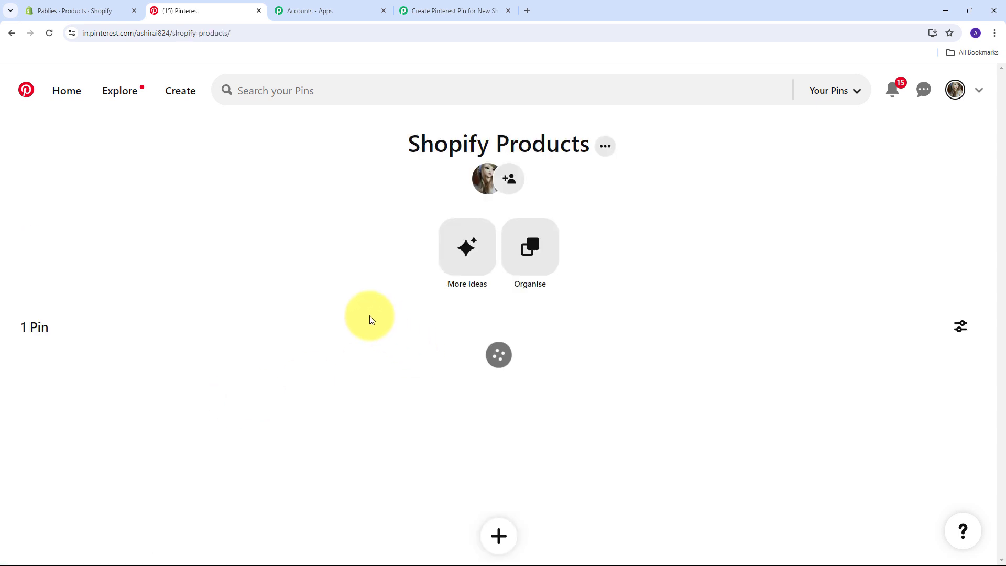
pyautogui.scroll(-2, 390, 311)
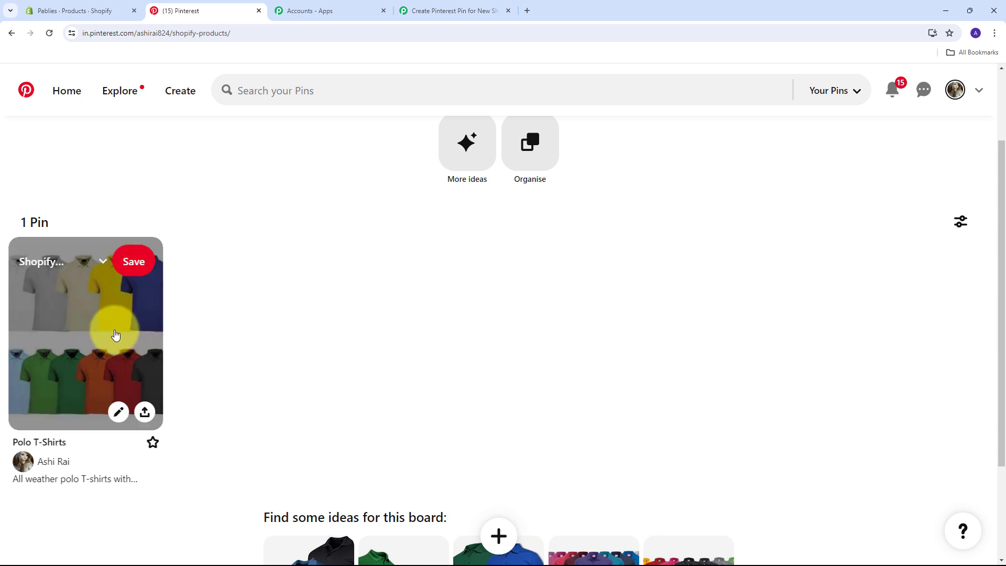
pyautogui.click(91, 347)
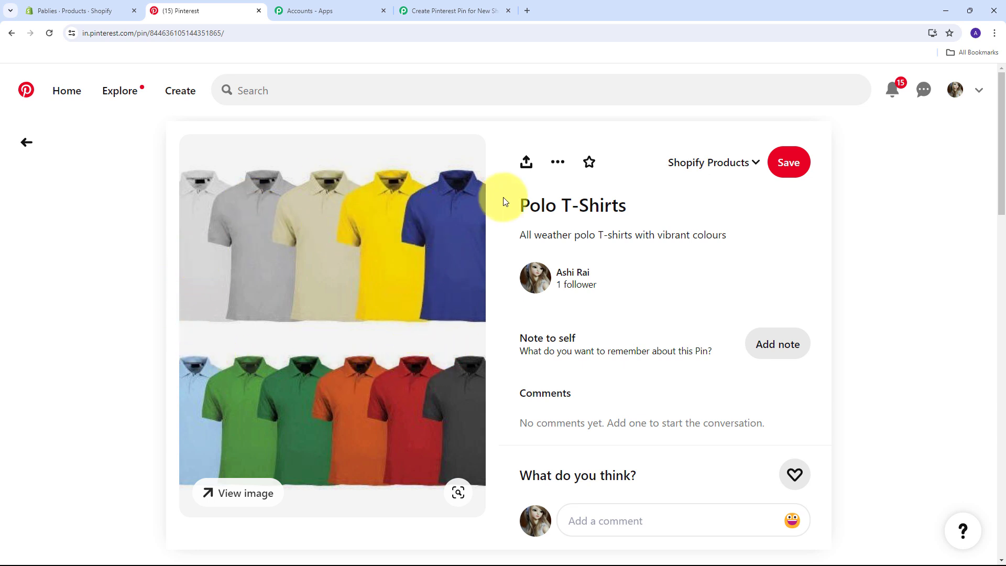
# Highlight the pin's title and description to verify they match the Polo T-Shirts product
pyautogui.moveTo(512, 209); pyautogui.dragTo(651, 211)
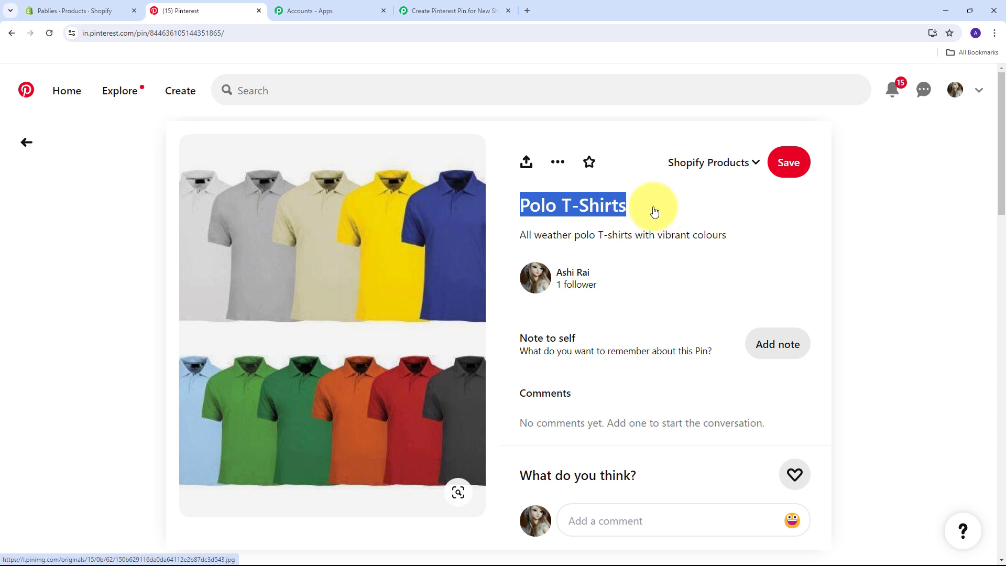
pyautogui.moveTo(513, 236); pyautogui.dragTo(859, 244)
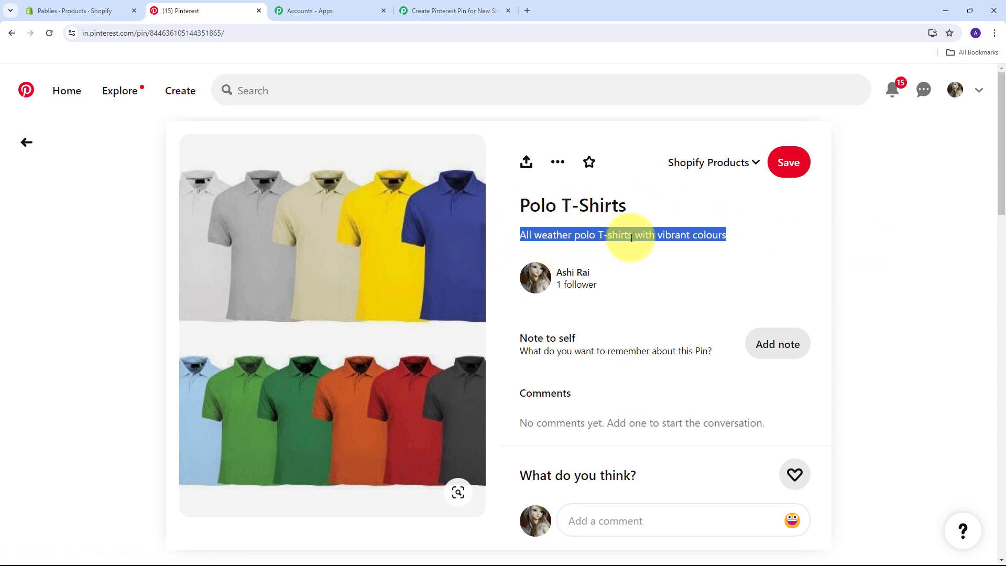
pyautogui.click(437, 138)
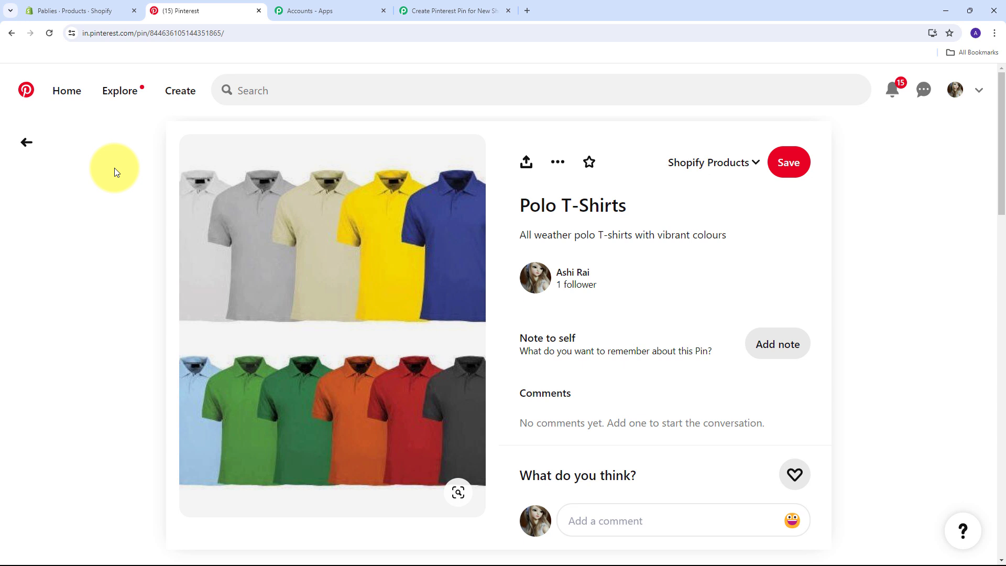
# Bring up the Shopify admin Products list showing Chair, Polo T-Shirts and WebCam
pyautogui.click(80, 8)
pyautogui.click(196, 9)
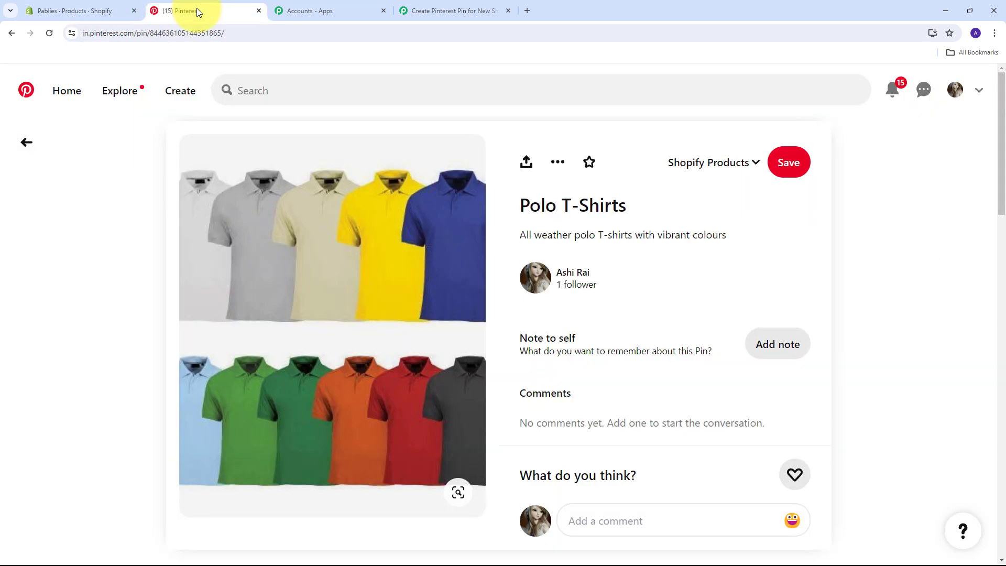
pyautogui.click(94, 8)
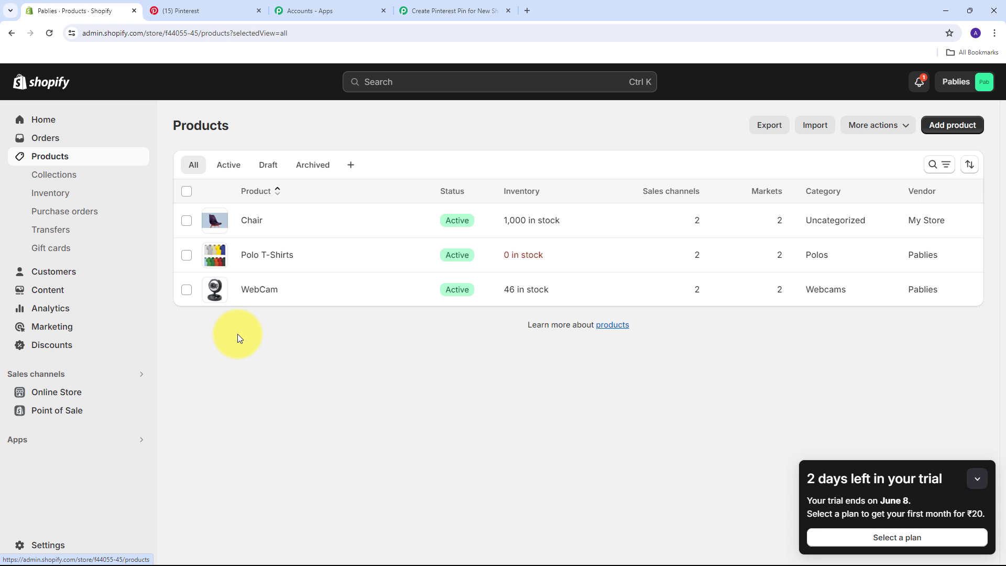
# Compare the Shopify product list against the Polo T-Shirts pin, then return to the Pabbly workflow
pyautogui.click(199, 10)
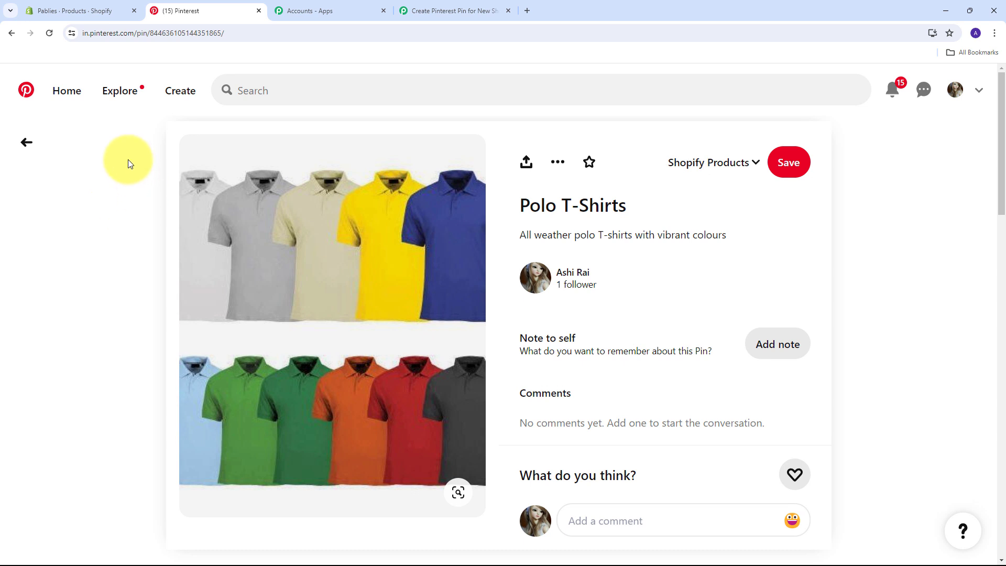
pyautogui.click(91, 9)
pyautogui.click(189, 10)
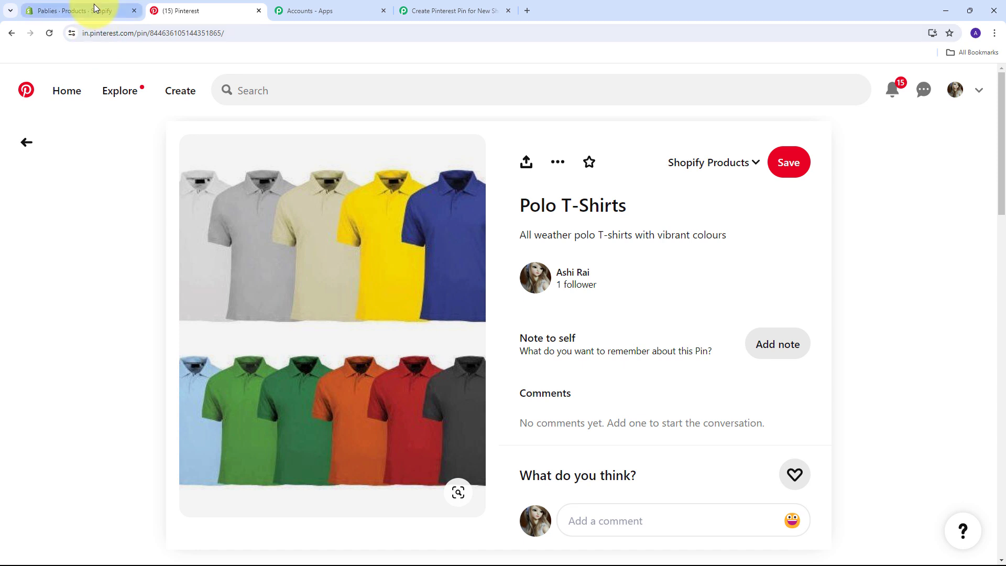
pyautogui.click(449, 10)
# Scroll the workflow editor to show Shopify New Product, Strip HTML Tags and Pinterest Create Pin
pyautogui.scroll(5, 415, 343)
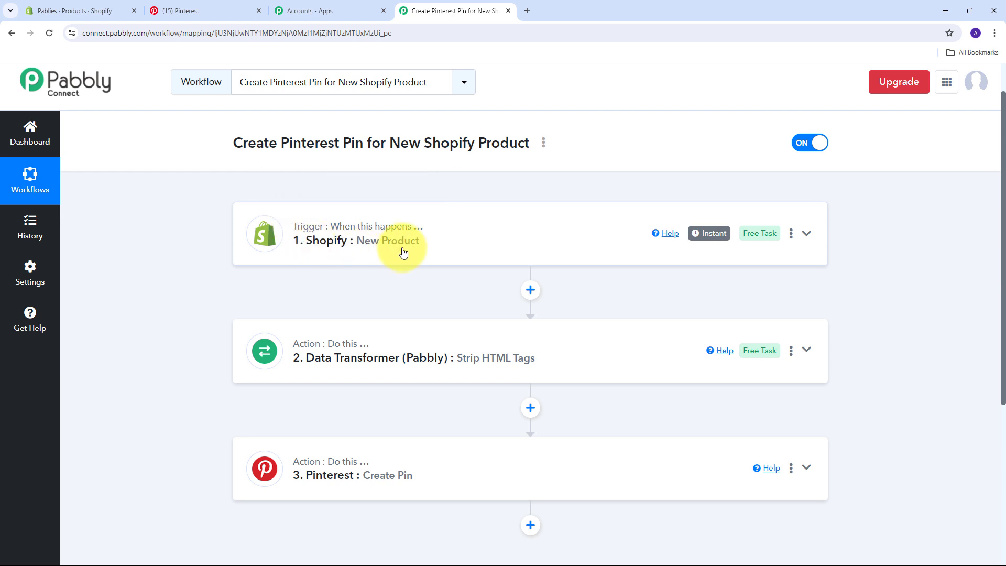
pyautogui.scroll(-2, 402, 252)
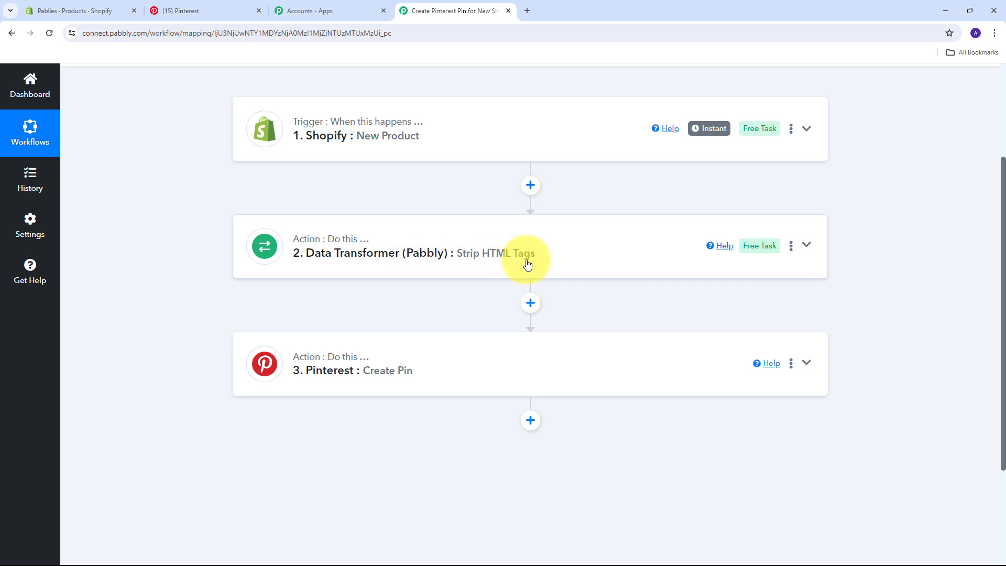
pyautogui.scroll(-1, 212, 268)
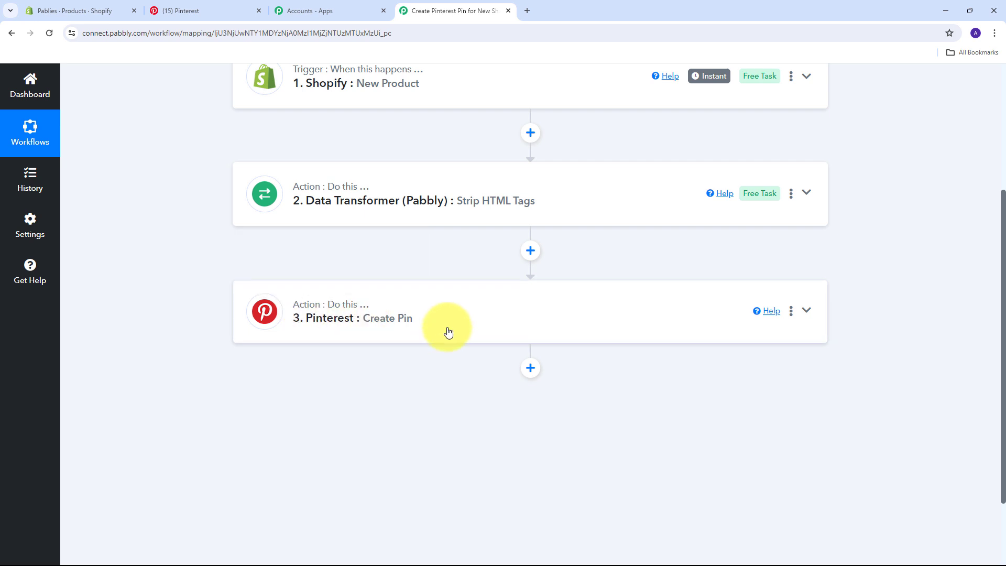
pyautogui.scroll(1, 220, 329)
pyautogui.scroll(2, 220, 329)
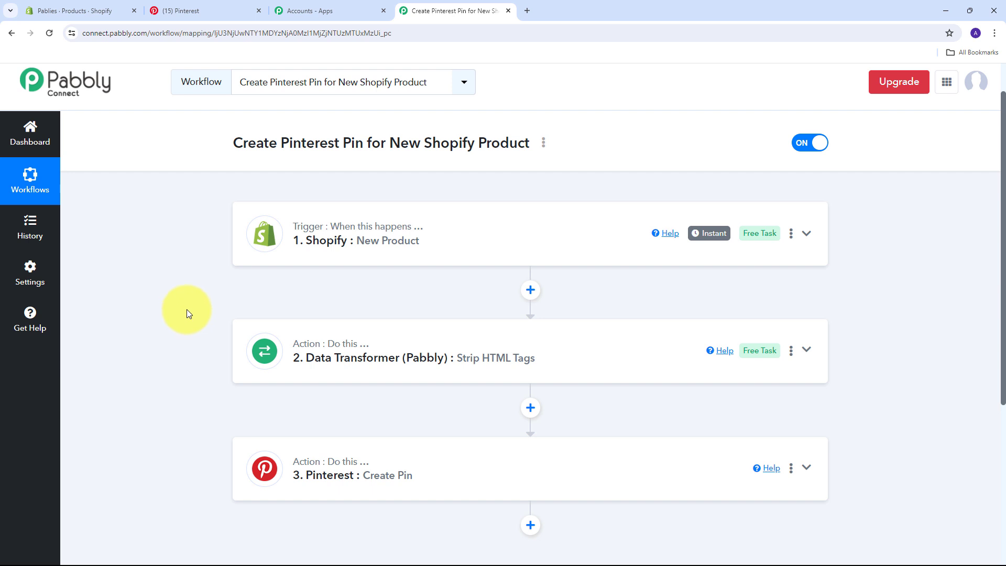